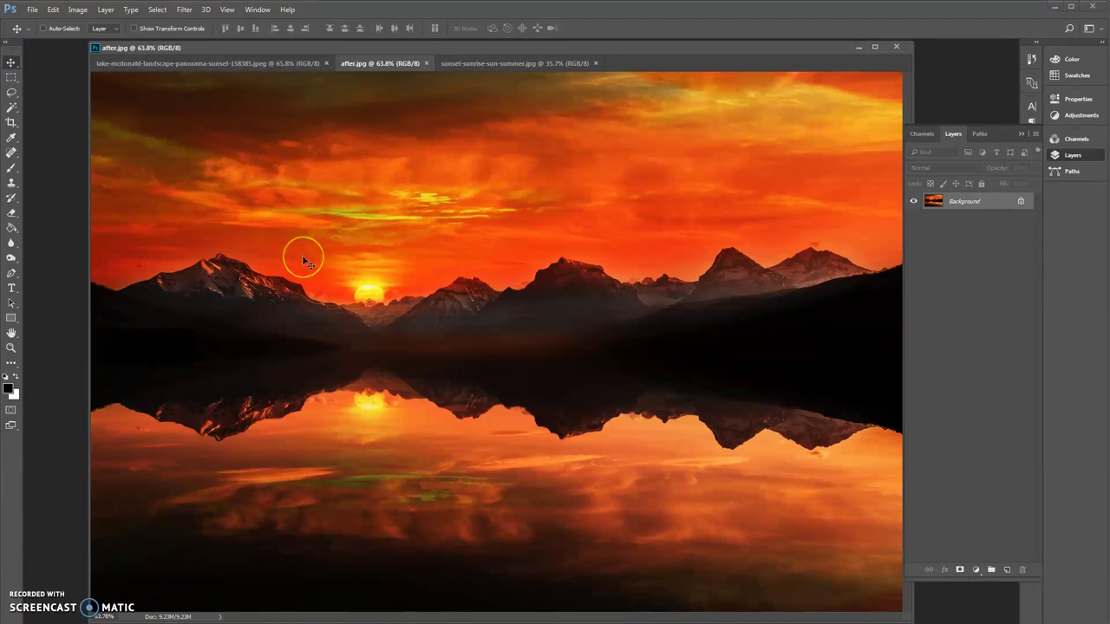
Compare the original lake-mcdonald landscape with the finished after.jpg image
{"action": "left_click", "coordinate": [232, 63]}
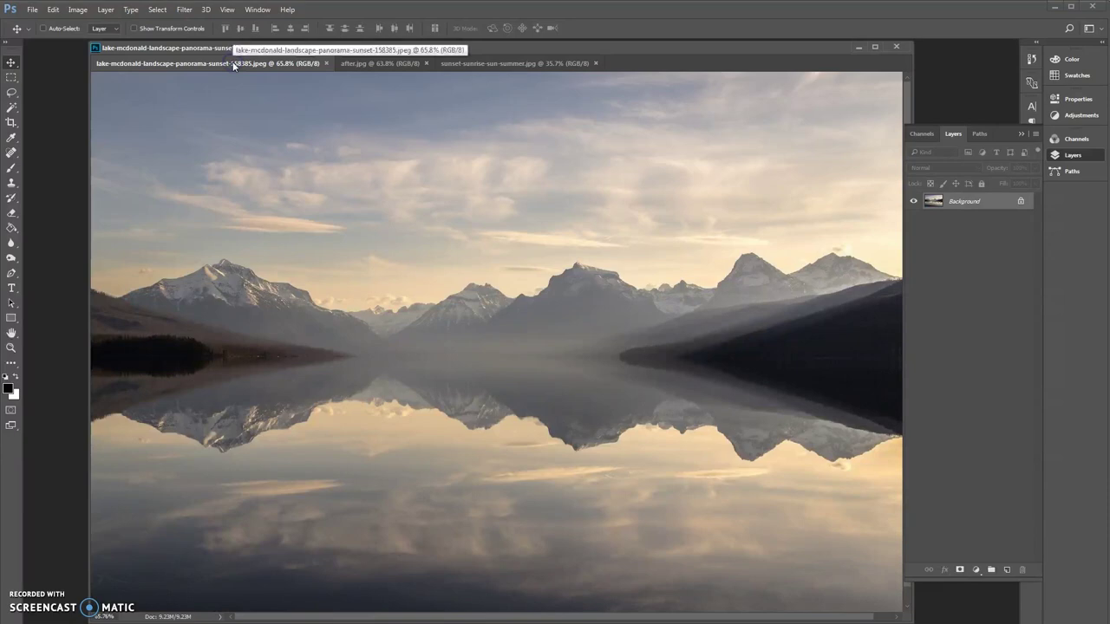
{"action": "left_click", "coordinate": [397, 66]}
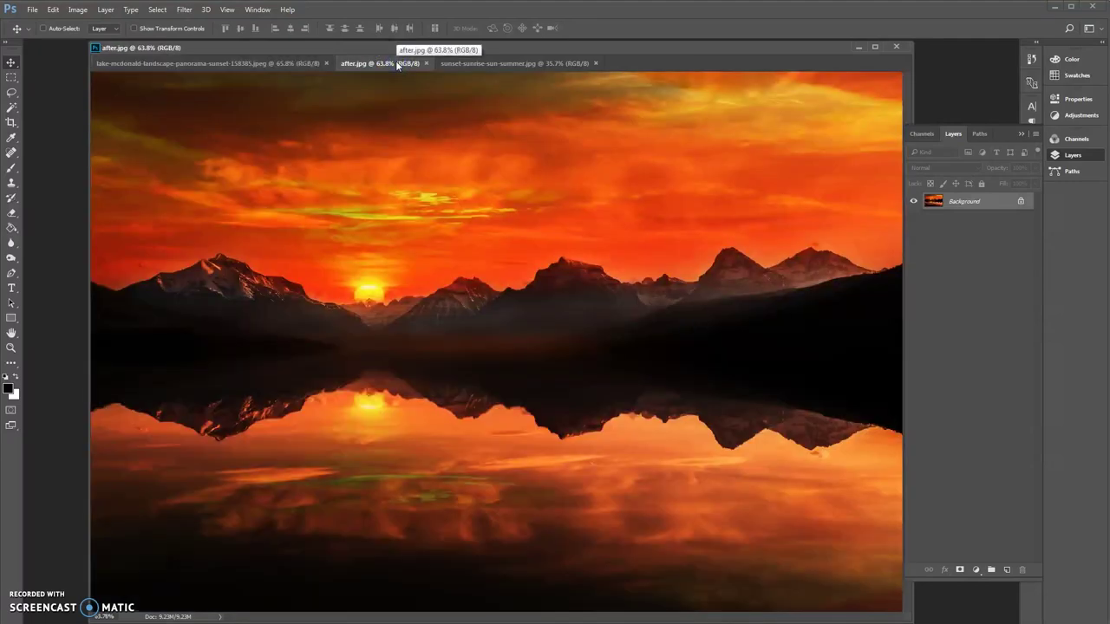
{"action": "left_click", "coordinate": [228, 64]}
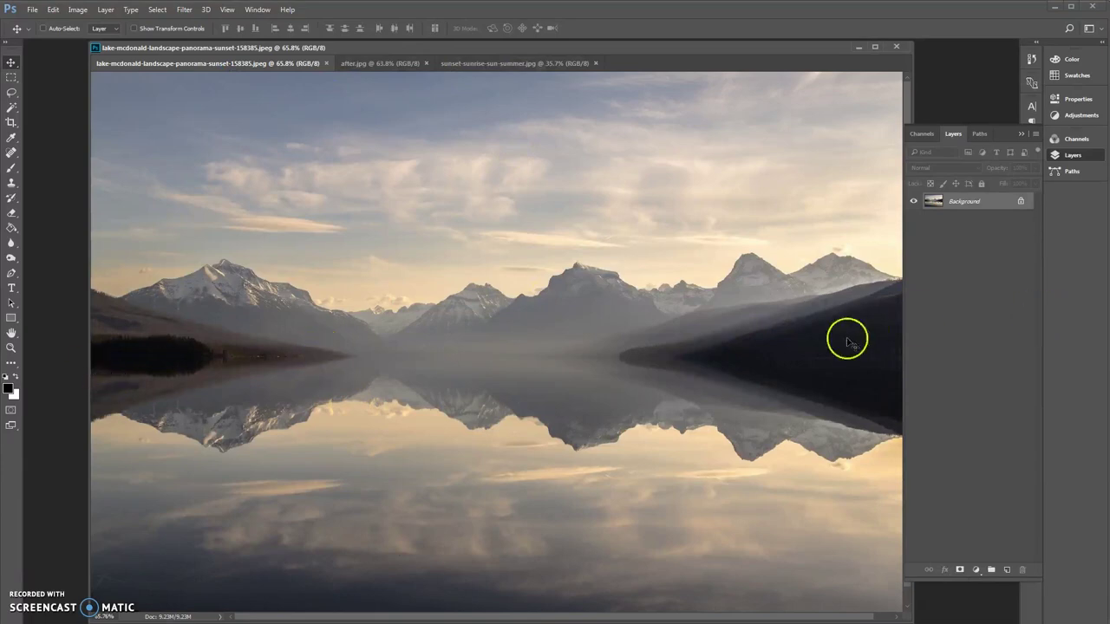
{"action": "left_click", "coordinate": [360, 65]}
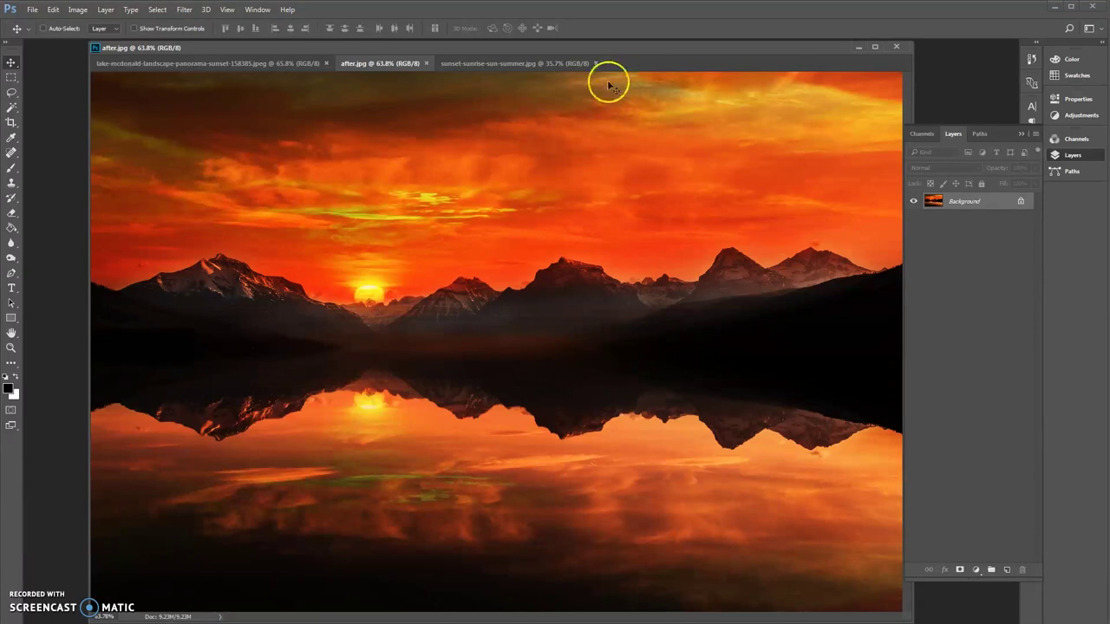
{"action": "left_click", "coordinate": [239, 63]}
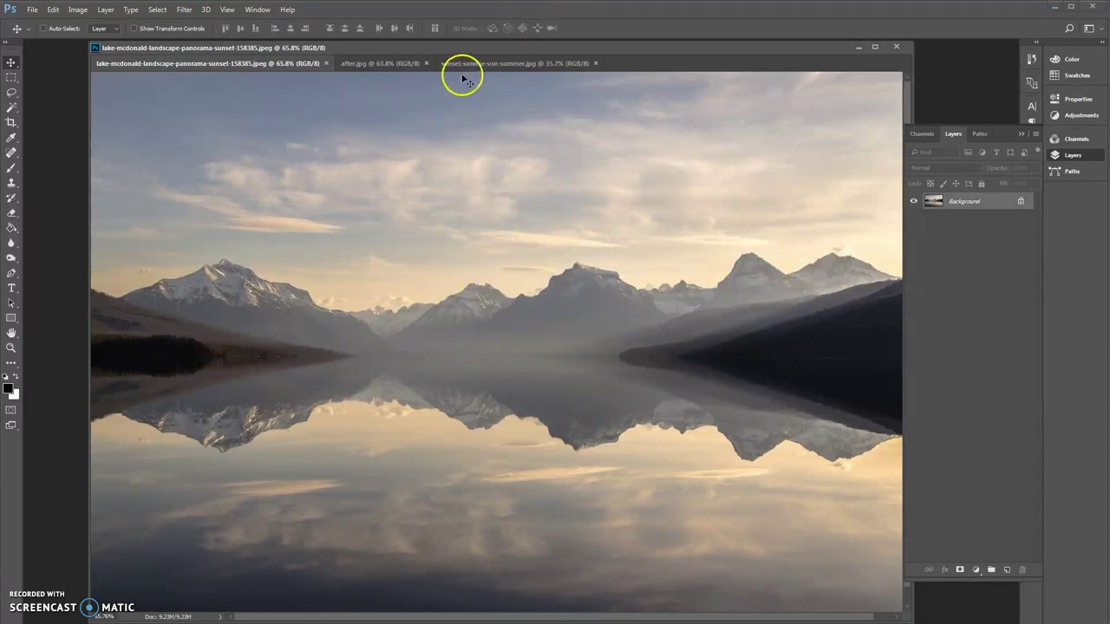
Float the sunset-sunrise-sun-summer.jpg document in its own window and copy its picture into the lake landscape document as a new layer
{"action": "left_click_drag", "start_coordinate": [471, 62], "coordinate": [188, 81]}
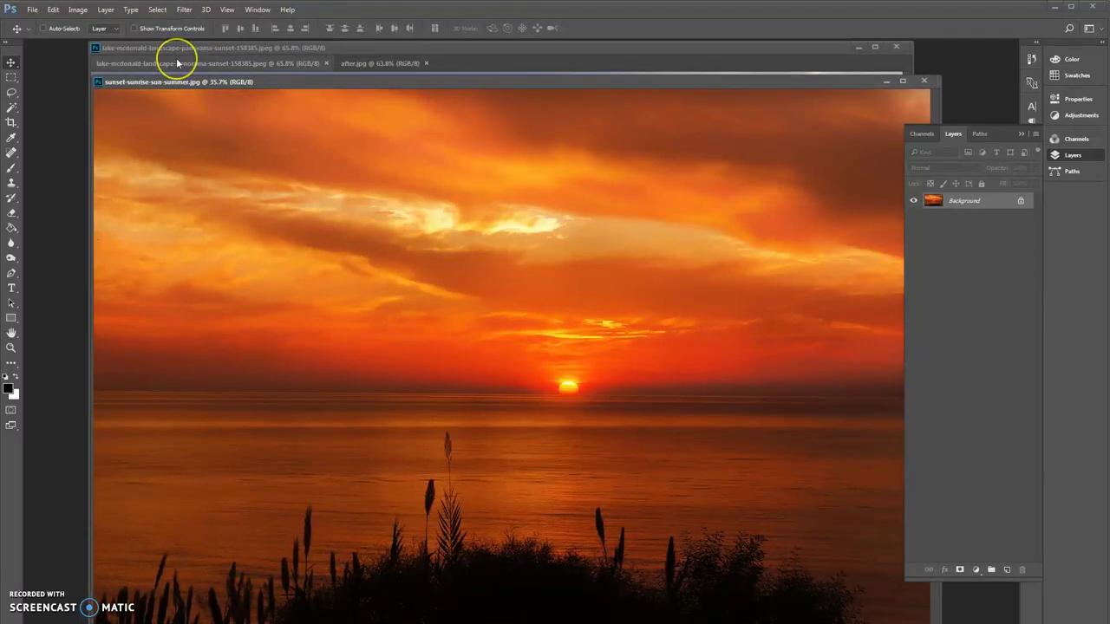
{"action": "left_click_drag", "start_coordinate": [572, 337], "coordinate": [378, 159]}
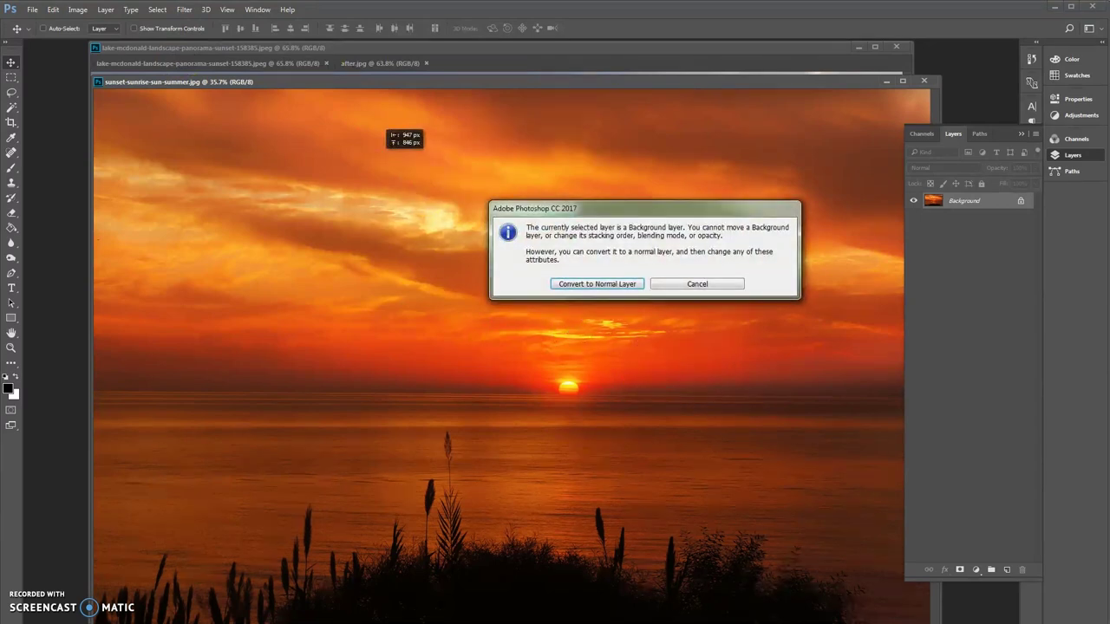
{"action": "left_click", "coordinate": [698, 287]}
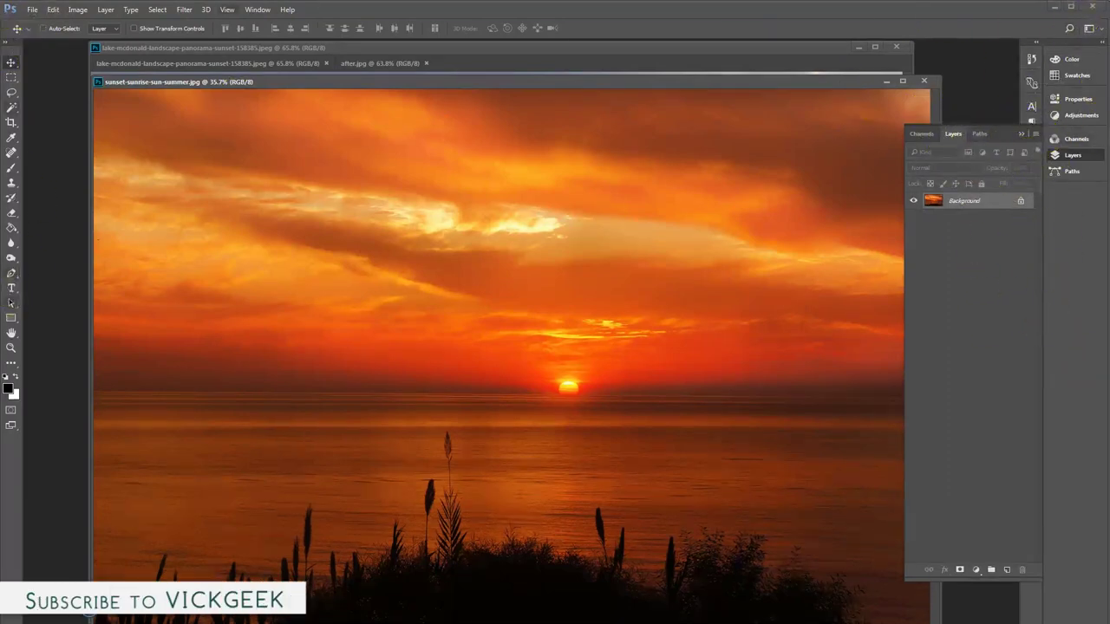
{"action": "left_click", "coordinate": [256, 10]}
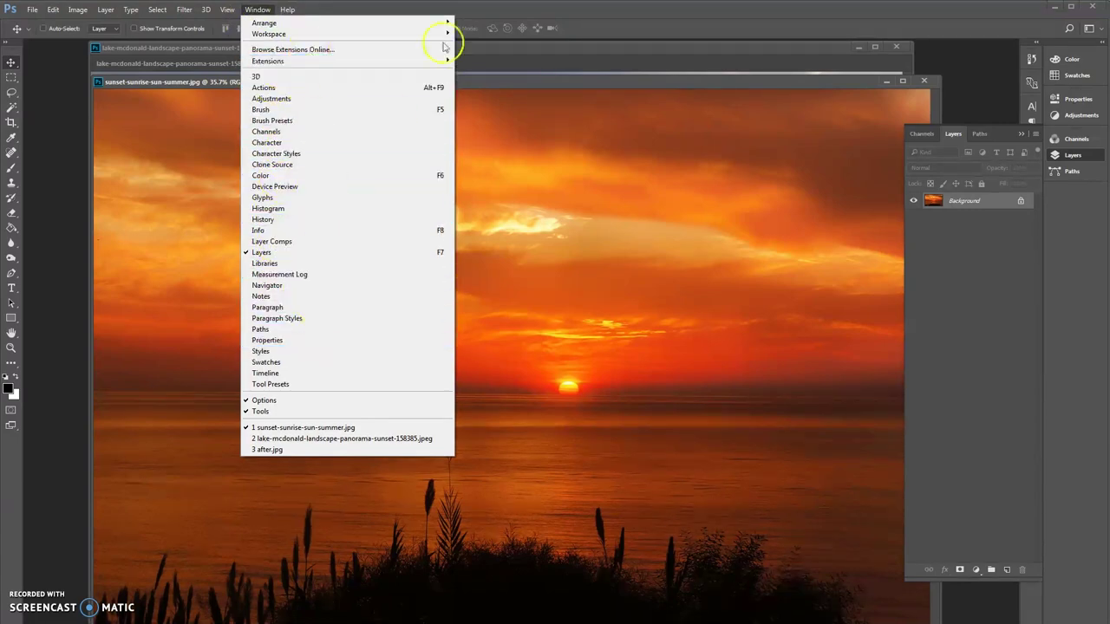
{"action": "left_click", "coordinate": [610, 20]}
{"action": "left_click_drag", "start_coordinate": [367, 81], "coordinate": [502, 110]}
{"action": "left_click_drag", "start_coordinate": [504, 324], "coordinate": [162, 249]}
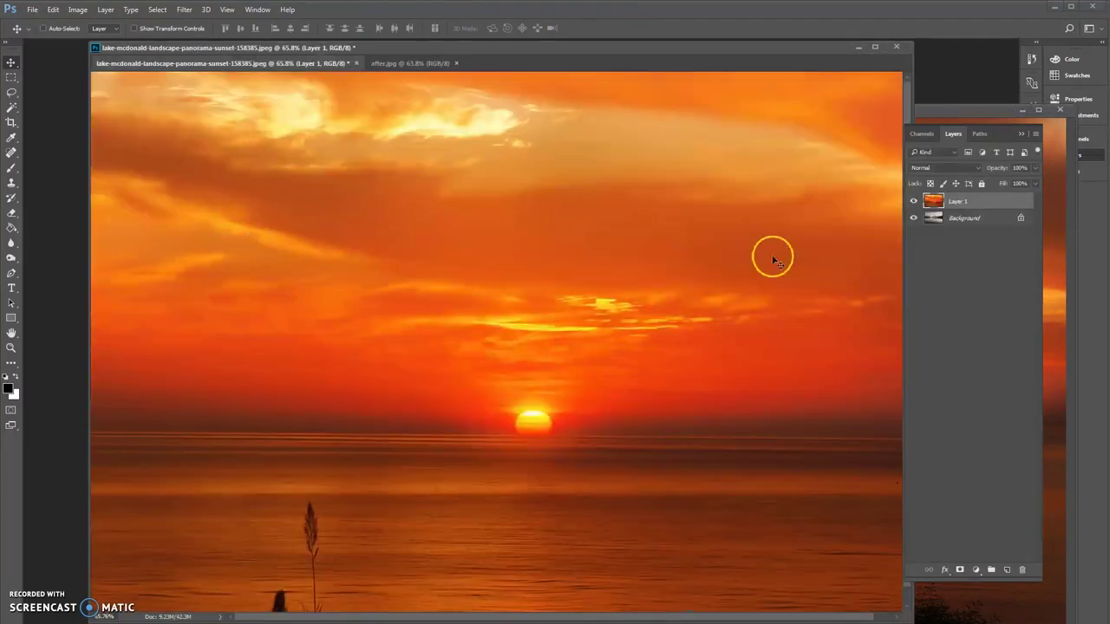
Rename the copied sunset picture's layer as Sunrise
{"action": "left_click_drag", "start_coordinate": [584, 141], "coordinate": [535, 305]}
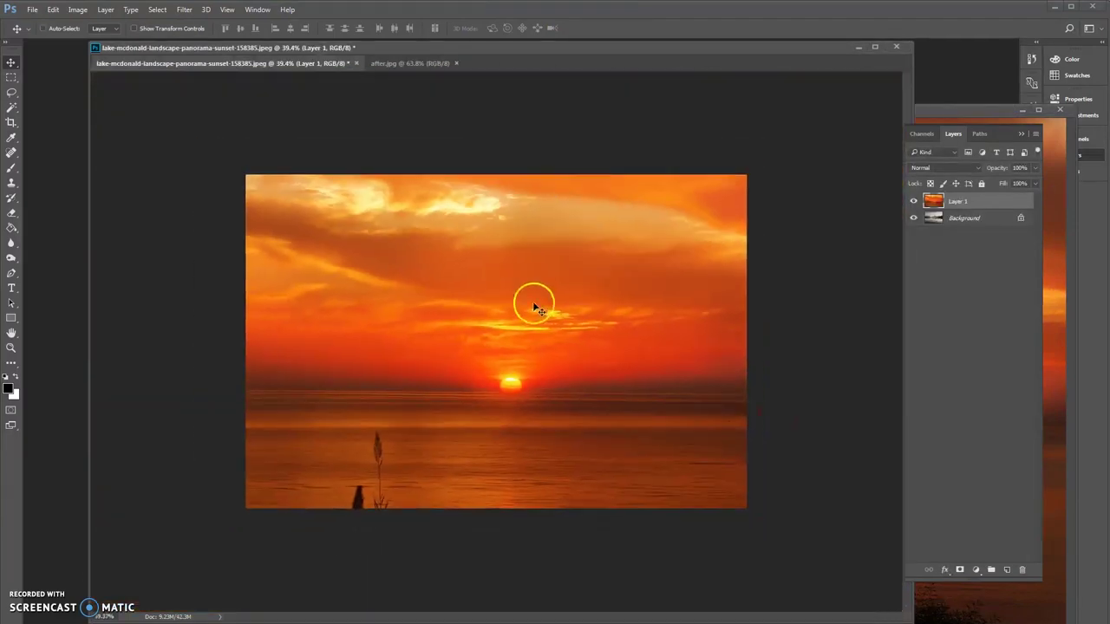
{"action": "left_click", "coordinate": [936, 220]}
{"action": "left_click", "coordinate": [934, 203]}
{"action": "left_click_drag", "start_coordinate": [936, 204], "coordinate": [959, 204]}
{"action": "double_click", "coordinate": [958, 203]}
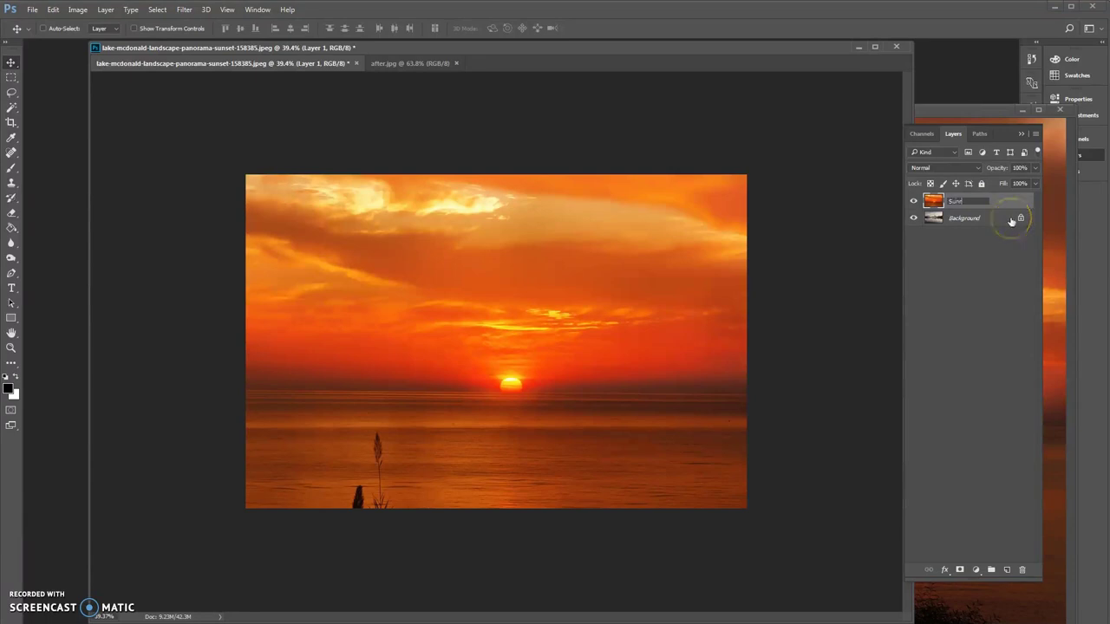
{"action": "left_click", "coordinate": [1011, 222]}
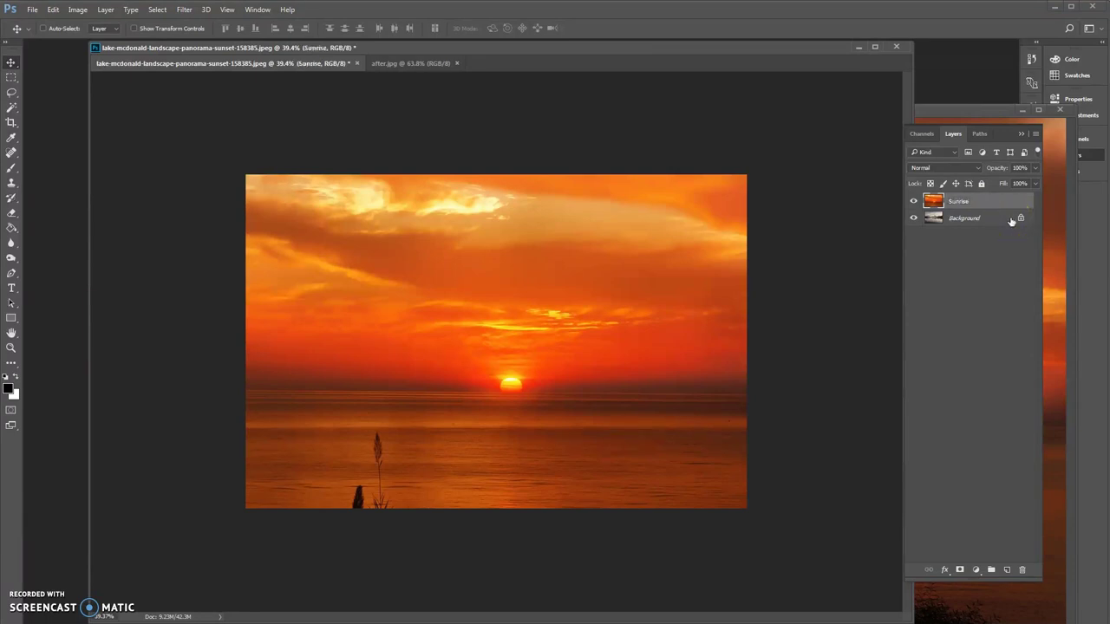
Rename the copied picture's layer as Sunset
{"action": "double_click", "coordinate": [963, 201]}
{"action": "type", "text": "Sunset"}
{"action": "key", "text": "Return"}
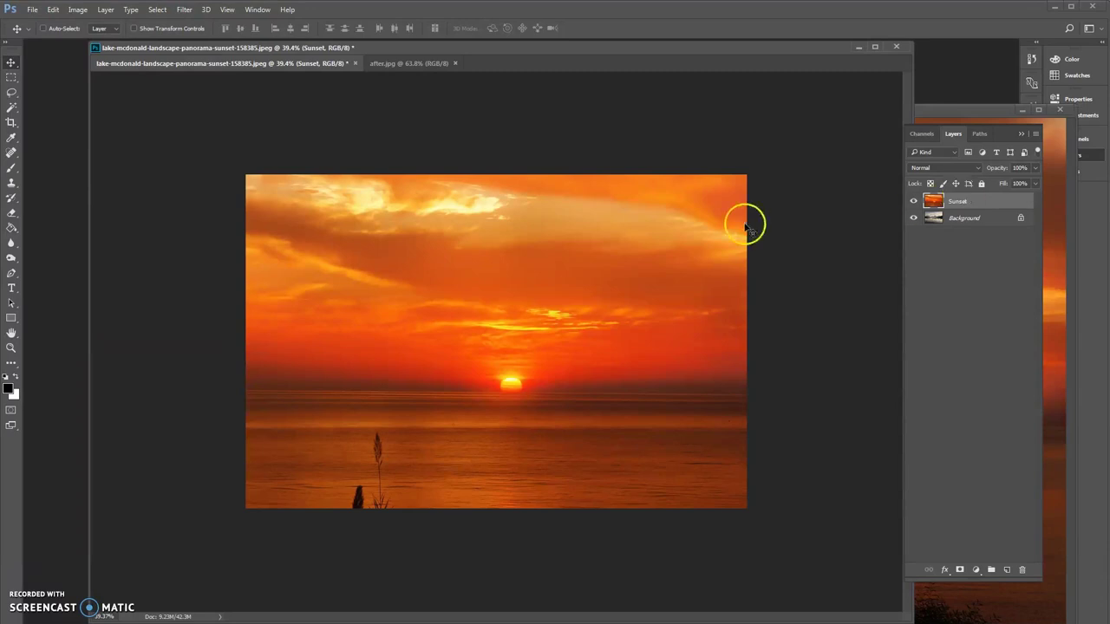
Start a free transform of the Sunset layer and reposition it so the sun sits in the left third of the canvas
{"action": "scroll", "coordinate": [607, 277], "scroll_direction": "down", "scroll_amount": 2}
{"action": "left_click_drag", "start_coordinate": [590, 297], "coordinate": [494, 290]}
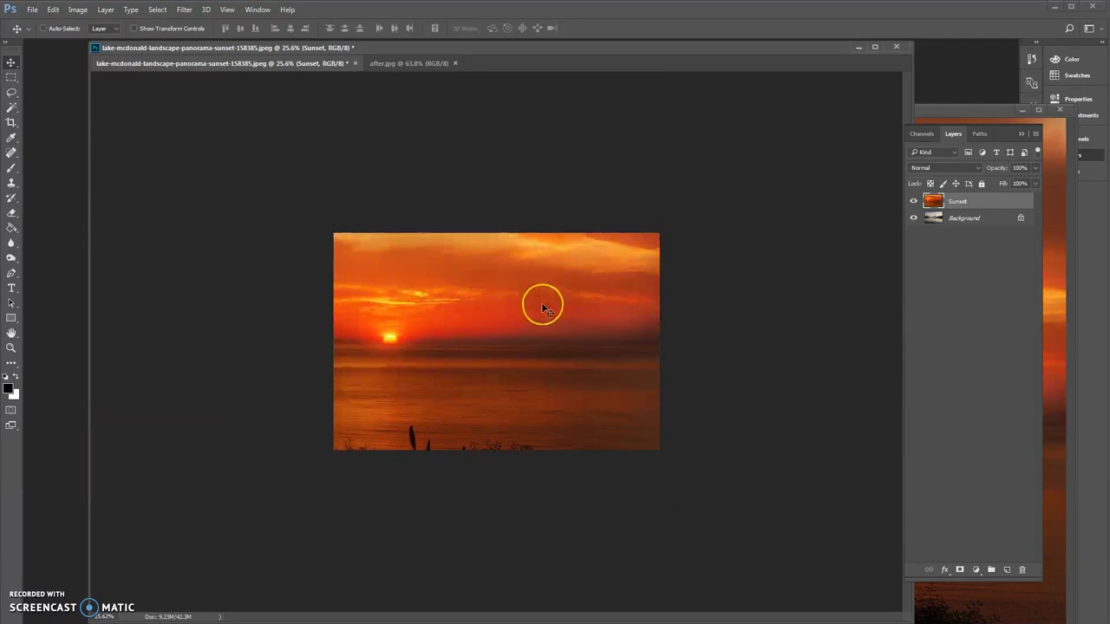
{"action": "key", "text": "ctrl+t"}
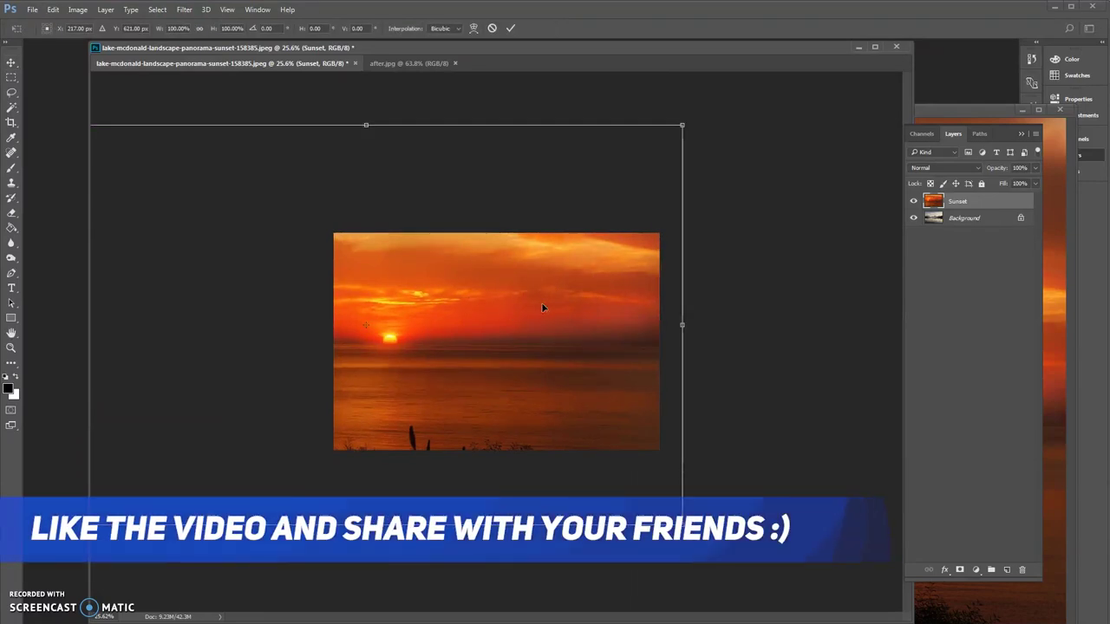
{"action": "left_click_drag", "start_coordinate": [507, 189], "coordinate": [543, 317]}
{"action": "left_click_drag", "start_coordinate": [481, 286], "coordinate": [471, 436]}
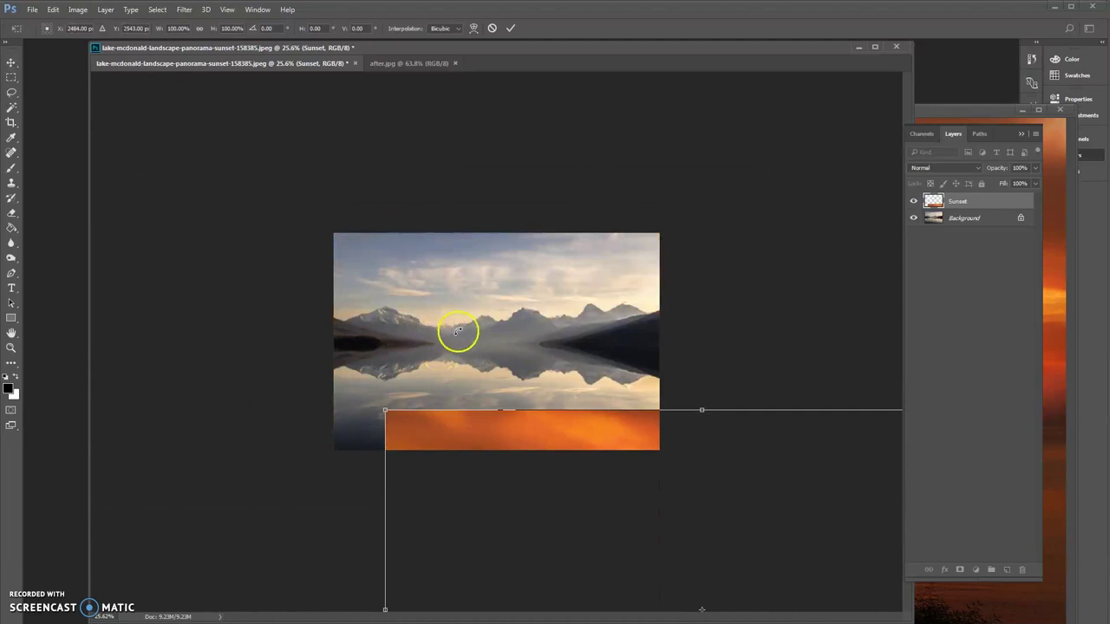
{"action": "left_click_drag", "start_coordinate": [483, 417], "coordinate": [423, 318]}
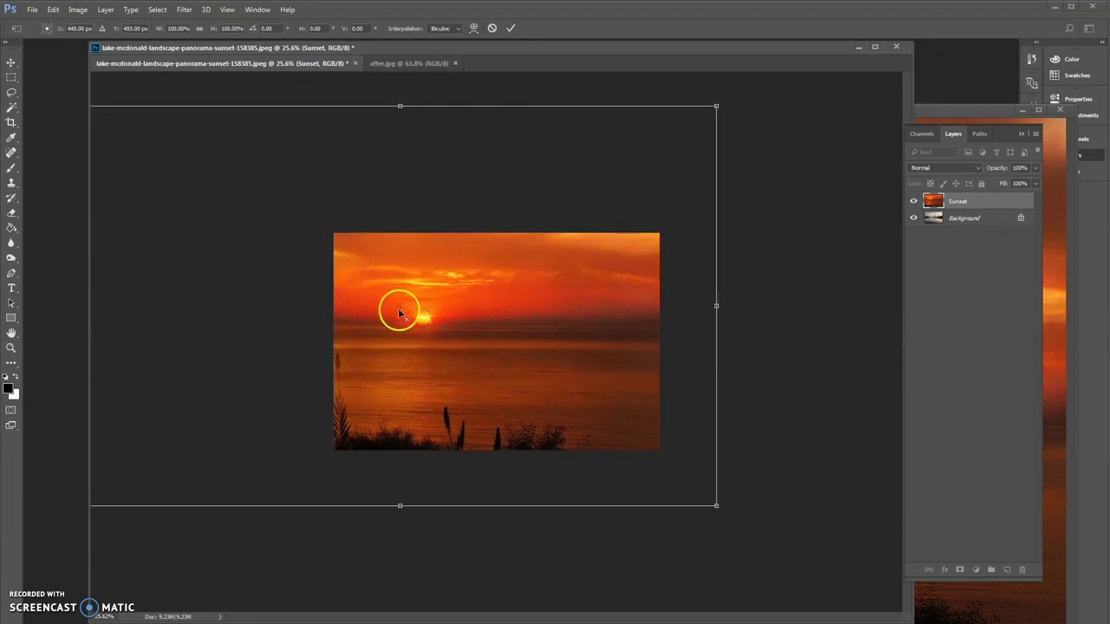
Place the transform's reference point on the sun and scale the Sunset layer proportionally around it
{"action": "scroll", "coordinate": [400, 310], "scroll_direction": "up", "scroll_amount": 5}
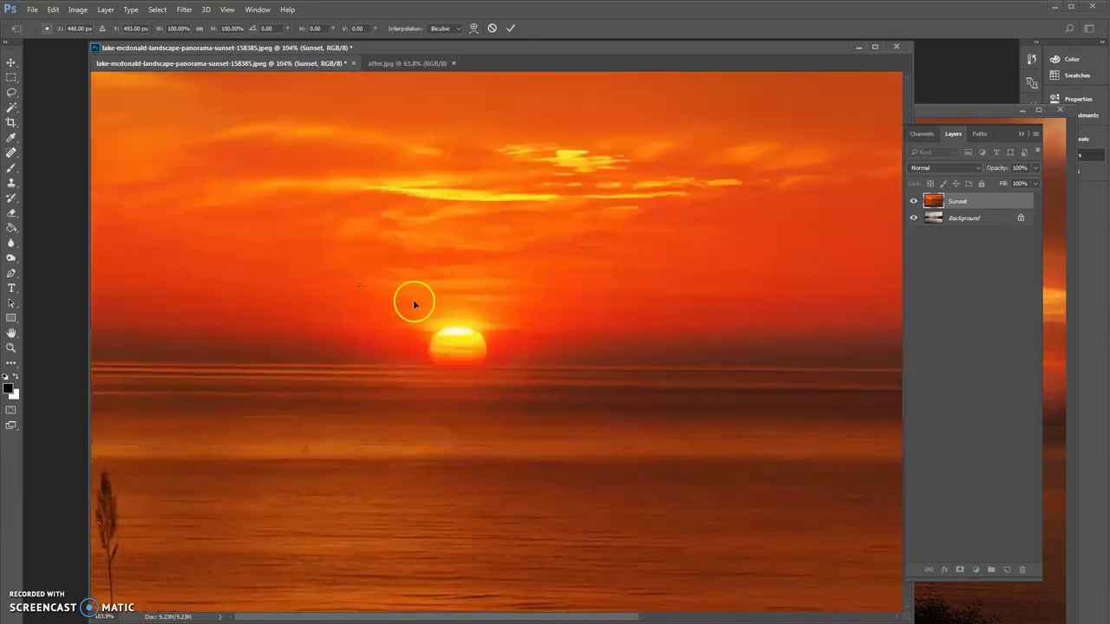
{"action": "scroll", "coordinate": [361, 286], "scroll_direction": "down", "scroll_amount": 6}
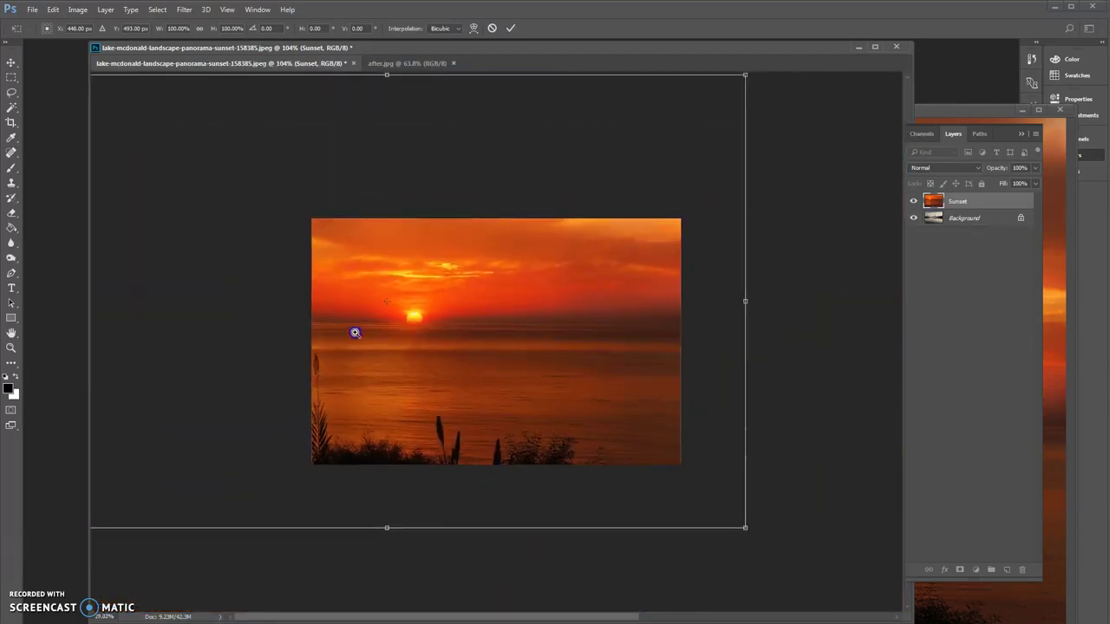
{"action": "scroll", "coordinate": [382, 342], "scroll_direction": "down", "scroll_amount": 1}
{"action": "left_click", "coordinate": [417, 329]}
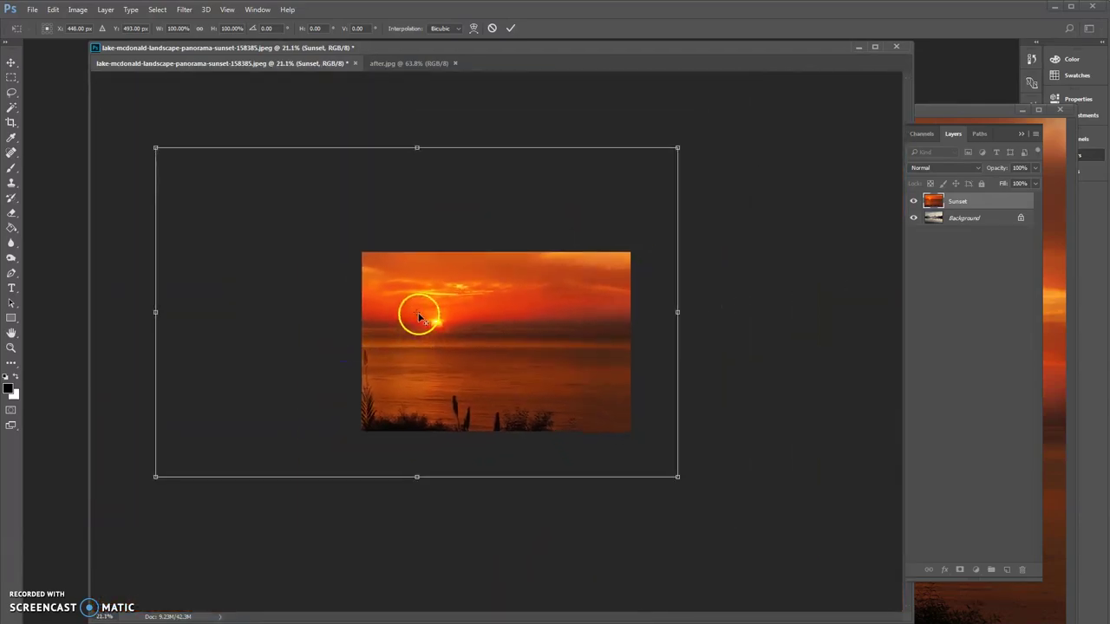
{"action": "left_click_drag", "start_coordinate": [421, 318], "coordinate": [436, 328]}
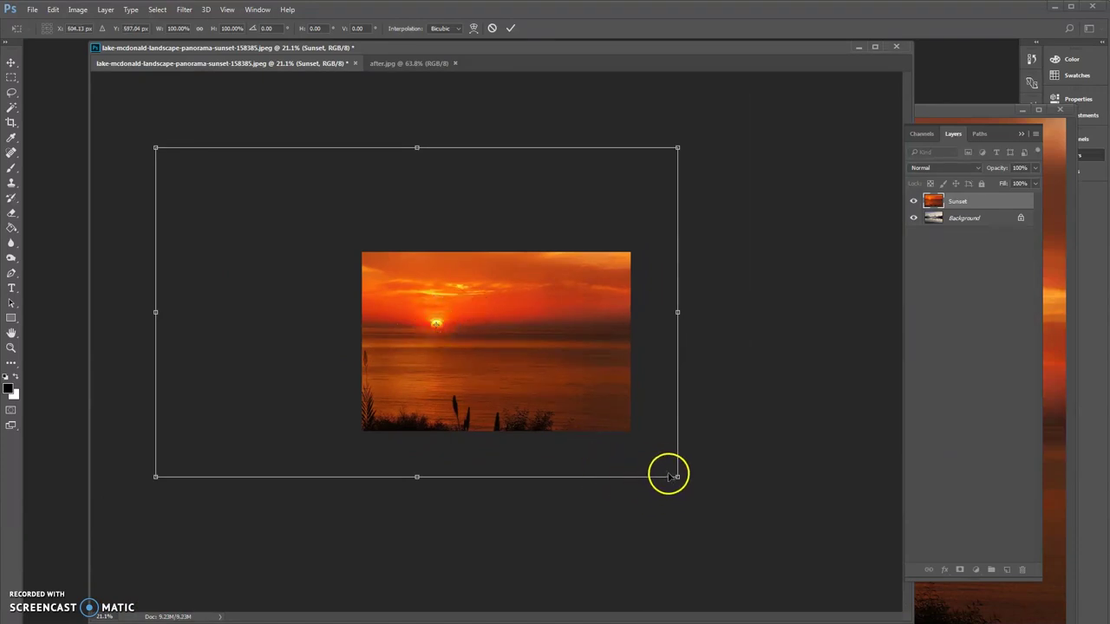
{"action": "left_click_drag", "start_coordinate": [676, 474], "coordinate": [620, 477]}
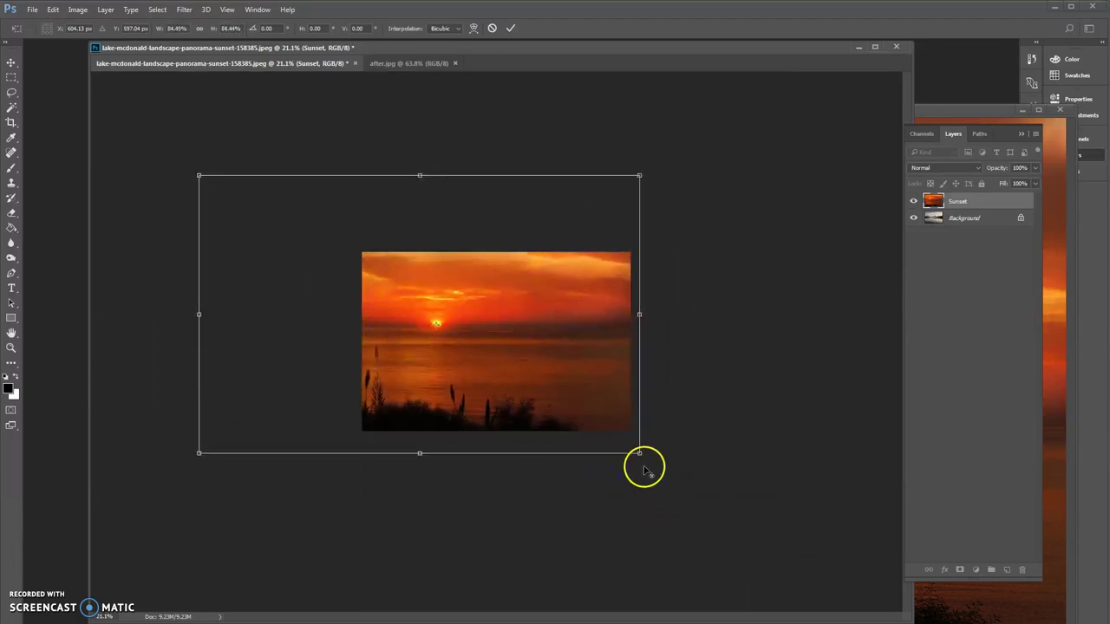
{"action": "left_click_drag", "start_coordinate": [641, 453], "coordinate": [650, 513]}
Try scaling around an off-canvas reference point, then return the point to the sun, scale the Sunset layer to about 85%, and apply
{"action": "left_click_drag", "start_coordinate": [438, 325], "coordinate": [295, 345]}
{"action": "mouse_move", "coordinate": [667, 473]}
{"action": "left_mouse_down"}
{"action": "mouse_move", "coordinate": [530, 416]}
{"action": "mouse_move", "coordinate": [345, 384]}
{"action": "mouse_move", "coordinate": [674, 491]}
{"action": "mouse_move", "coordinate": [685, 467]}
{"action": "left_mouse_up"}
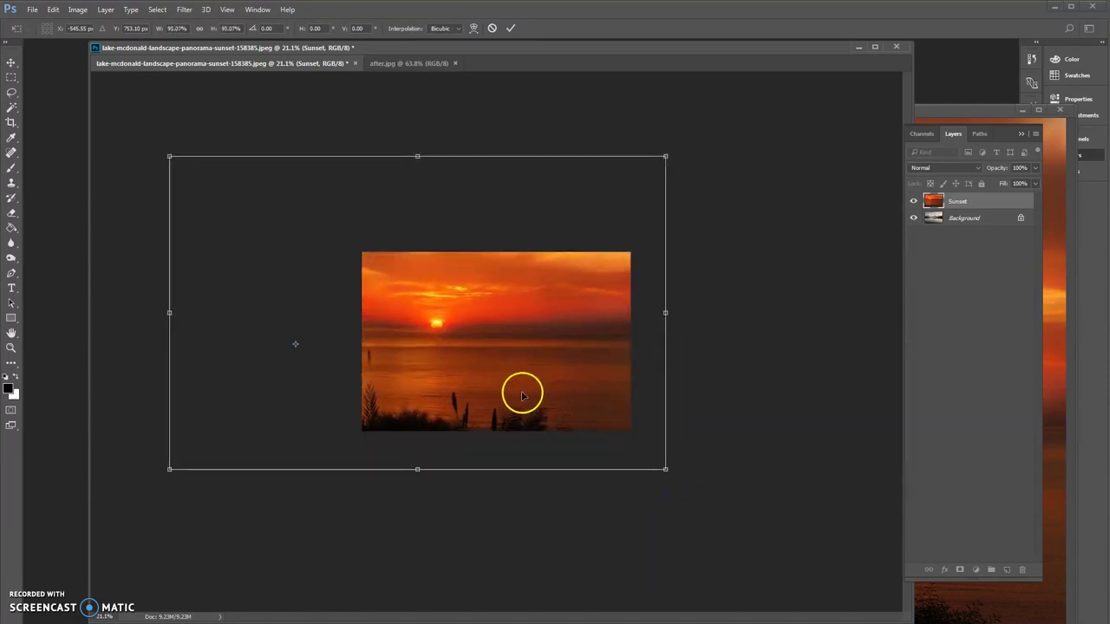
{"action": "left_click_drag", "start_coordinate": [295, 347], "coordinate": [436, 324]}
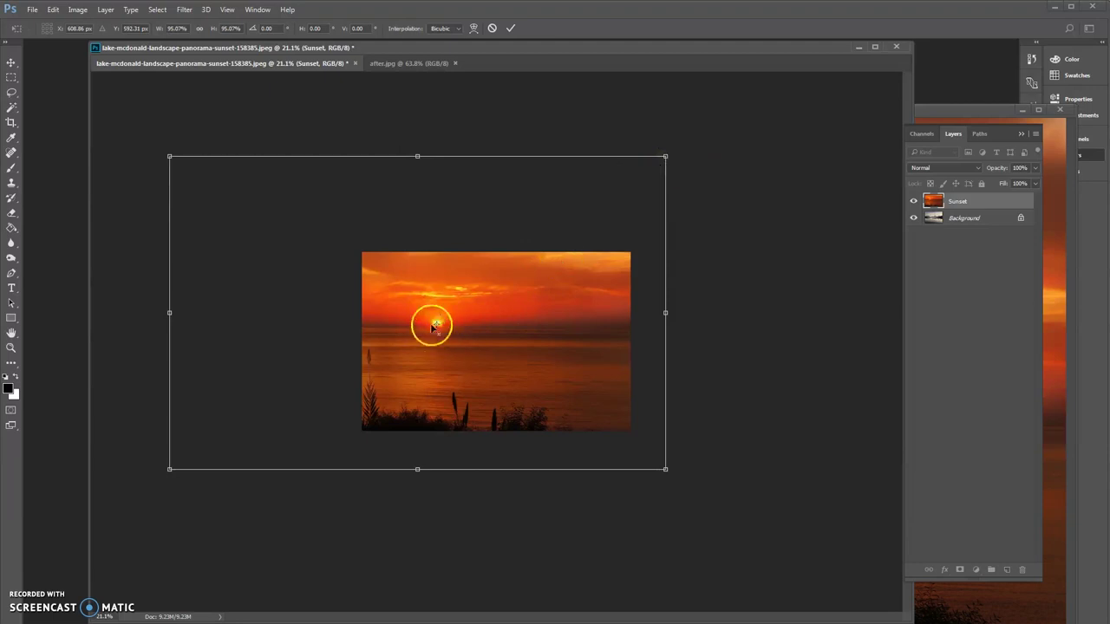
{"action": "left_click_drag", "start_coordinate": [664, 157], "coordinate": [677, 221]}
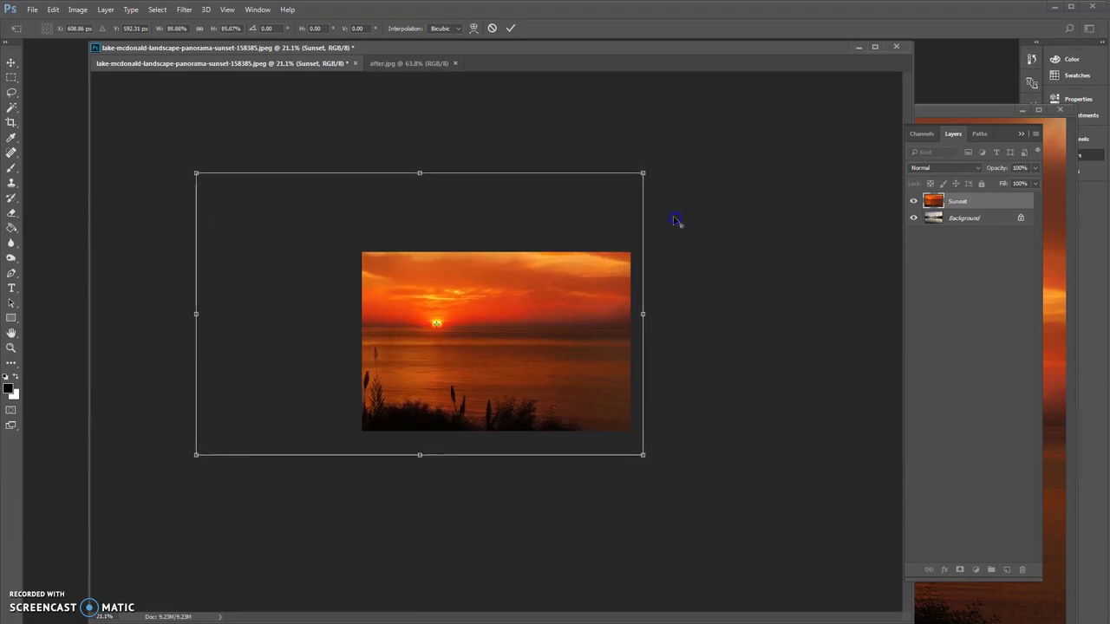
{"action": "left_click", "coordinate": [598, 327]}
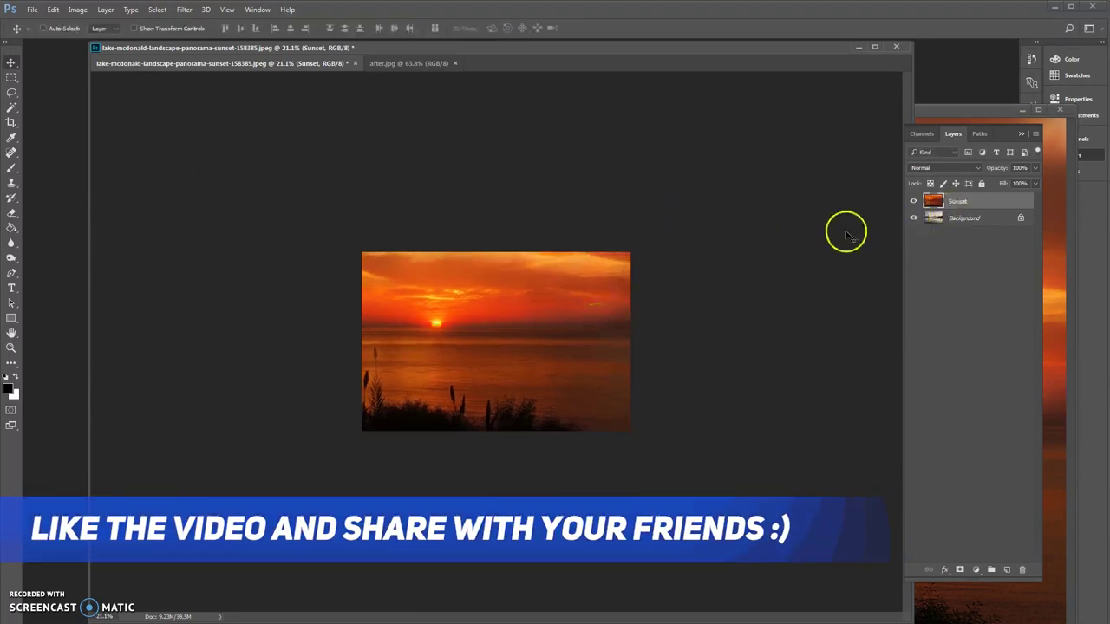
Duplicate the Background layer beneath the Sunset layer
{"action": "left_click_drag", "start_coordinate": [394, 345], "coordinate": [573, 292]}
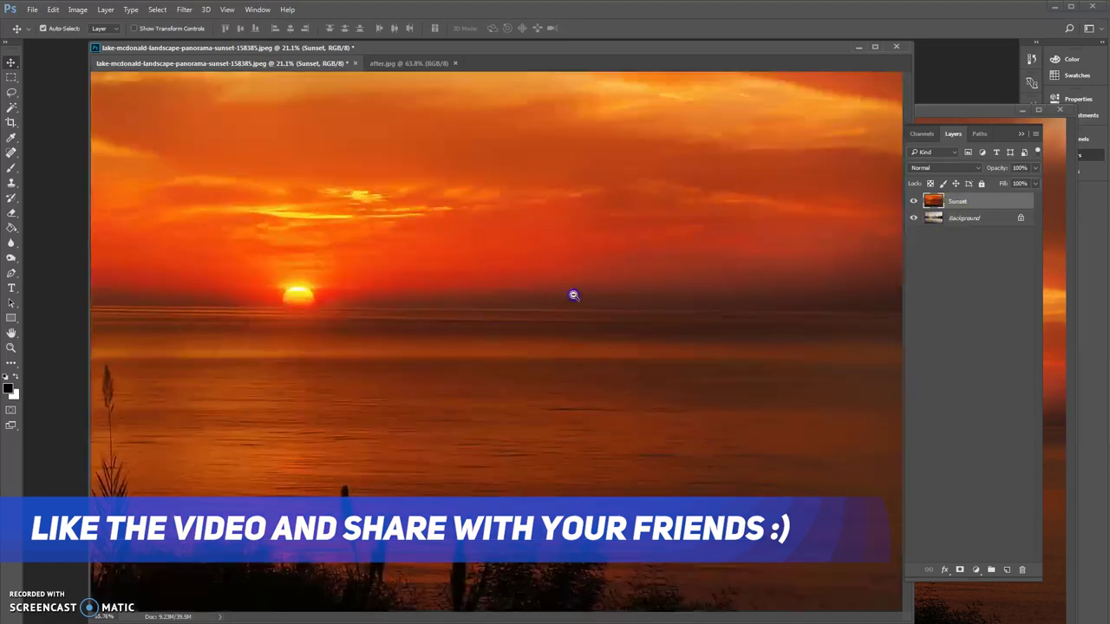
{"action": "left_click", "coordinate": [943, 222]}
{"action": "left_click_drag", "start_coordinate": [943, 223], "coordinate": [1007, 573]}
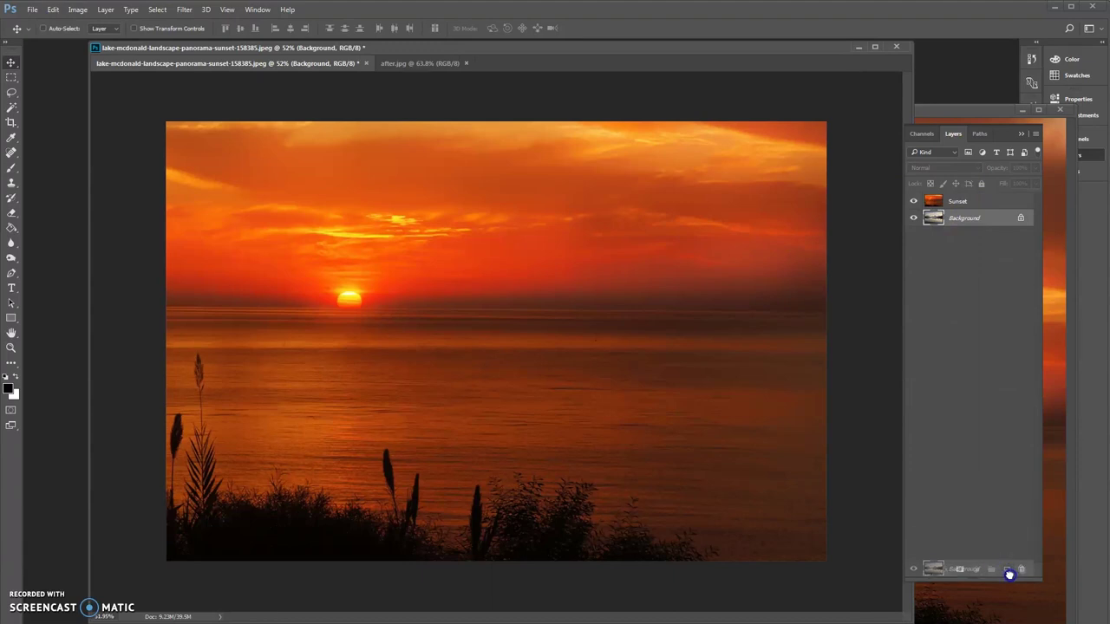
{"action": "left_click_drag", "start_coordinate": [1008, 573], "coordinate": [1010, 572]}
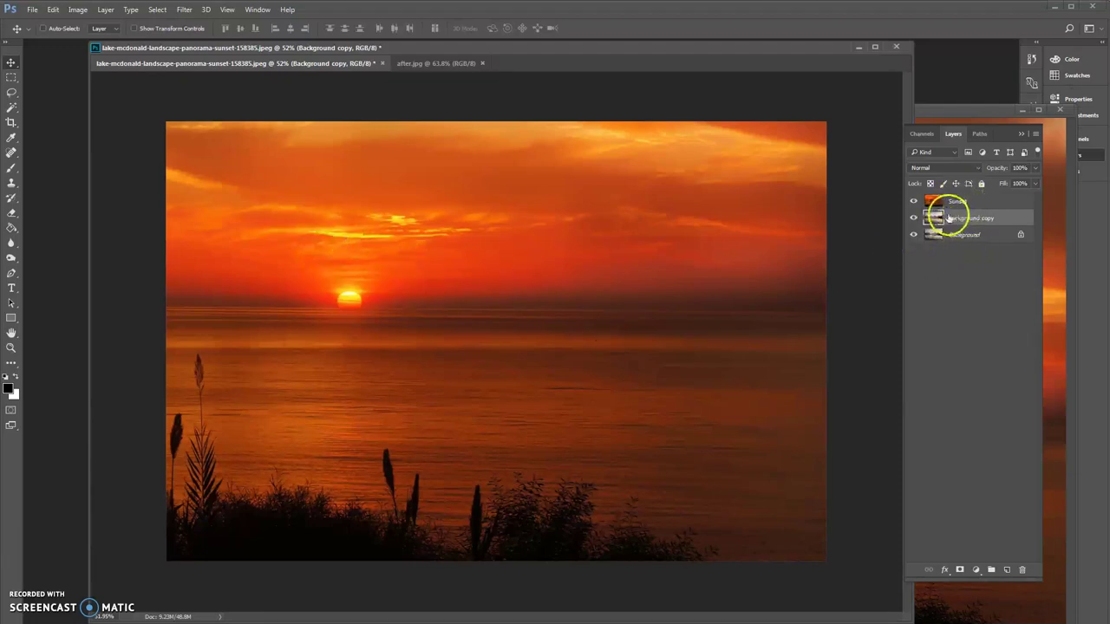
Select the Sunset layer and set its blending mode to Multiply
{"action": "right_click", "coordinate": [342, 247]}
{"action": "left_click", "coordinate": [367, 248]}
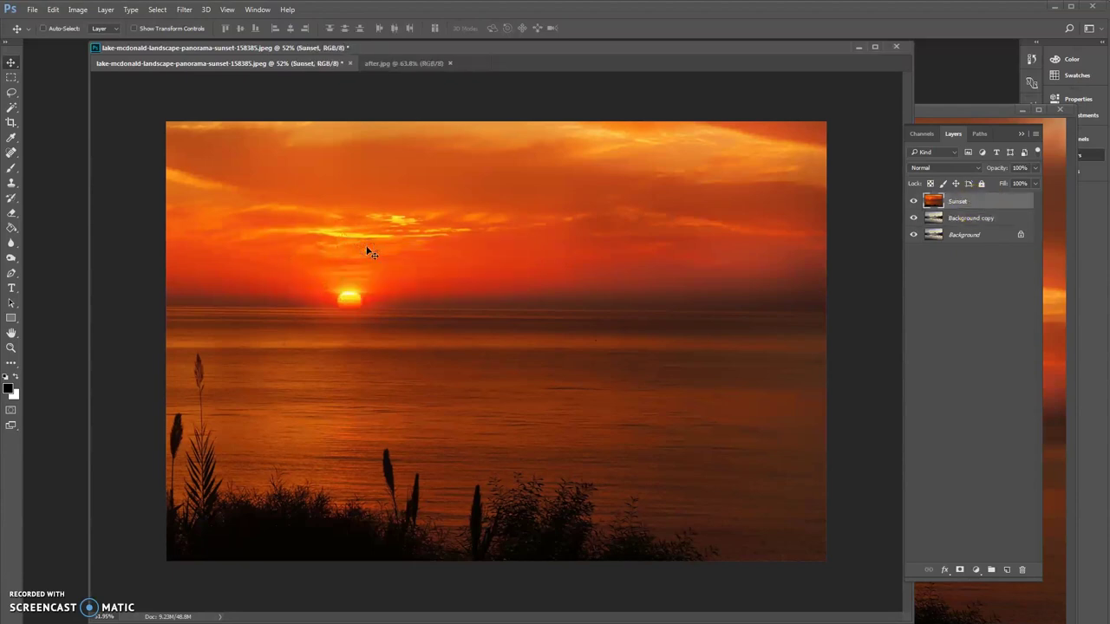
{"action": "right_click", "coordinate": [512, 258]}
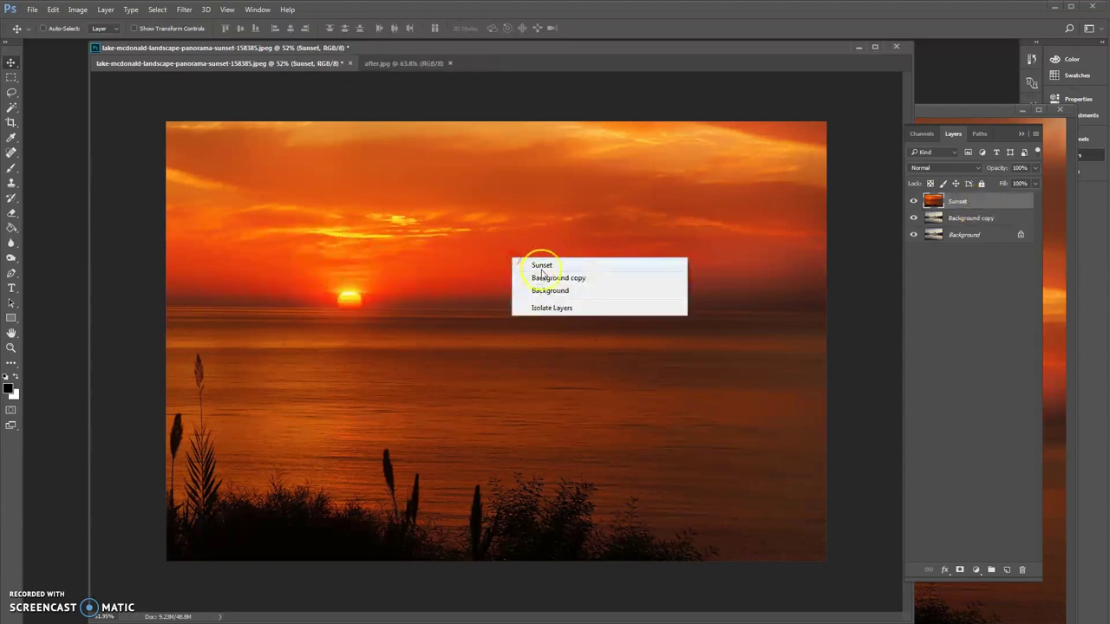
{"action": "left_click", "coordinate": [984, 207]}
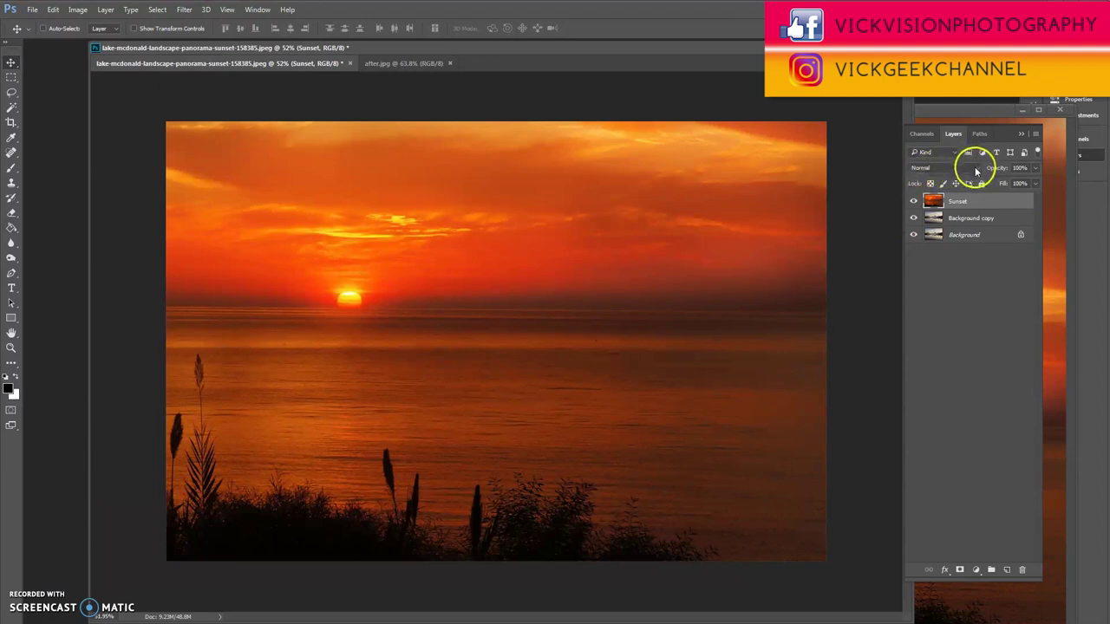
{"action": "left_click", "coordinate": [922, 168]}
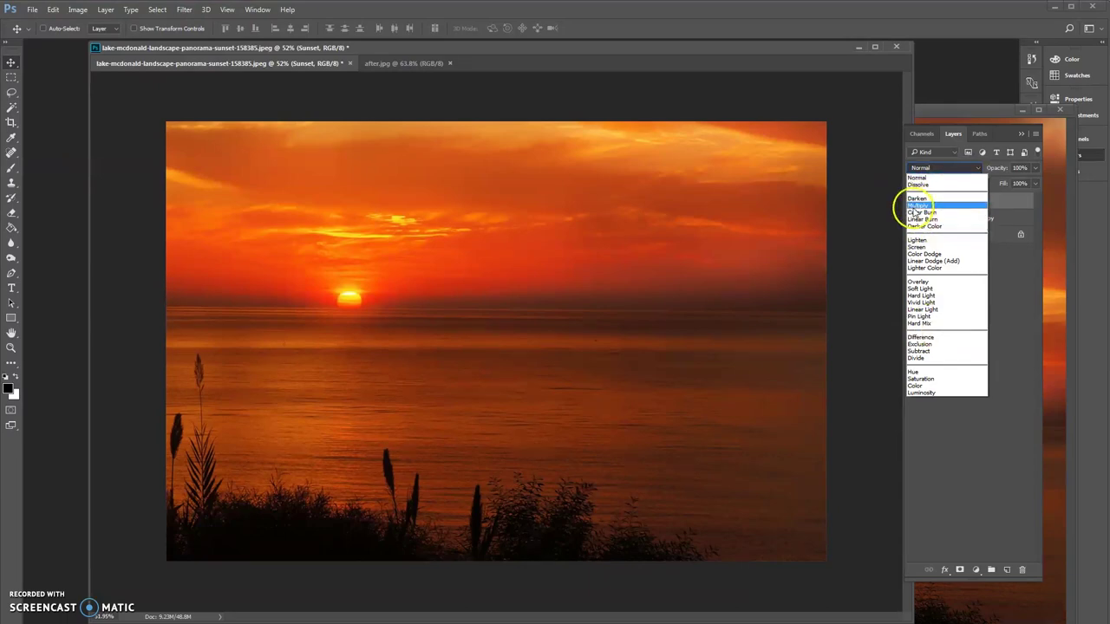
{"action": "left_click", "coordinate": [917, 206]}
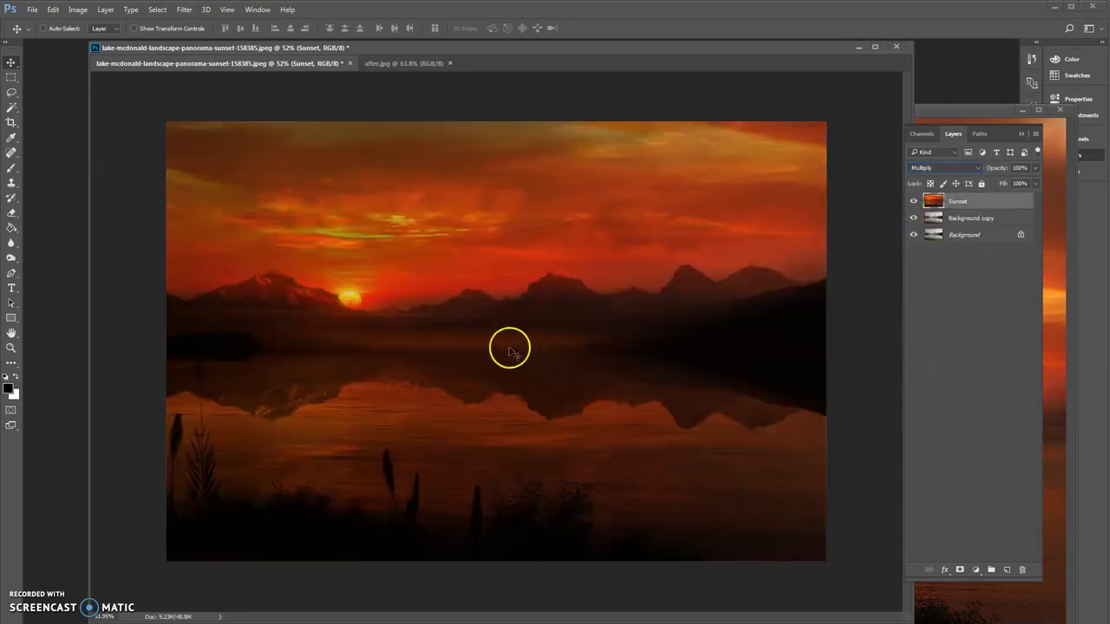
Reposition the Sunset layer so its sun sits at the horizon in the dip beside the snowy mountain
{"action": "left_click_drag", "start_coordinate": [340, 334], "coordinate": [369, 332]}
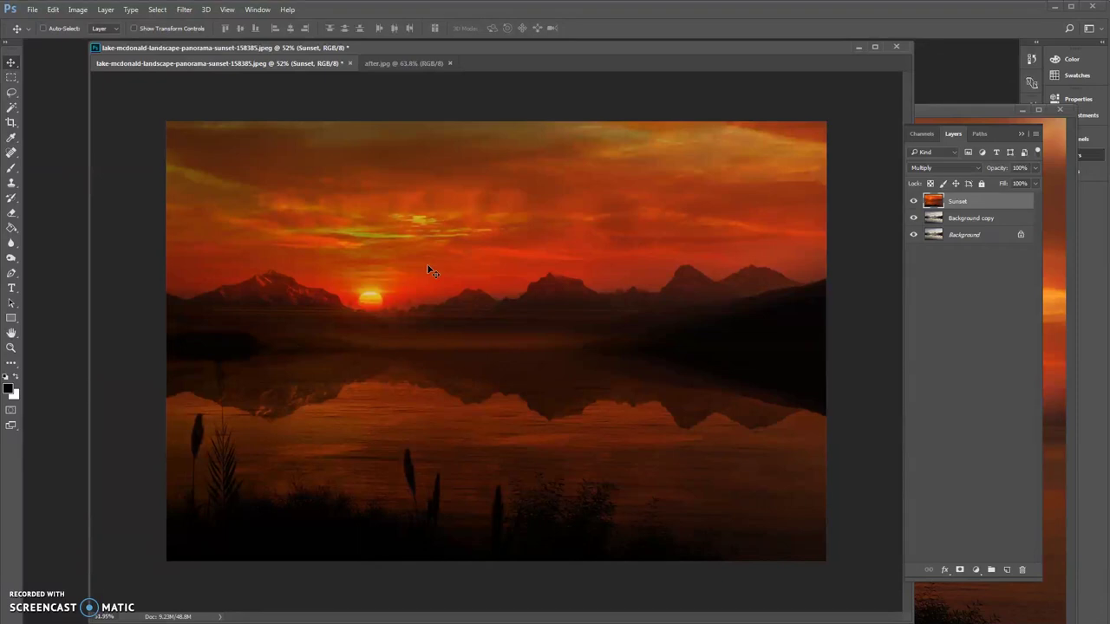
{"action": "left_click", "coordinate": [364, 306]}
{"action": "left_click_drag", "start_coordinate": [371, 304], "coordinate": [400, 312]}
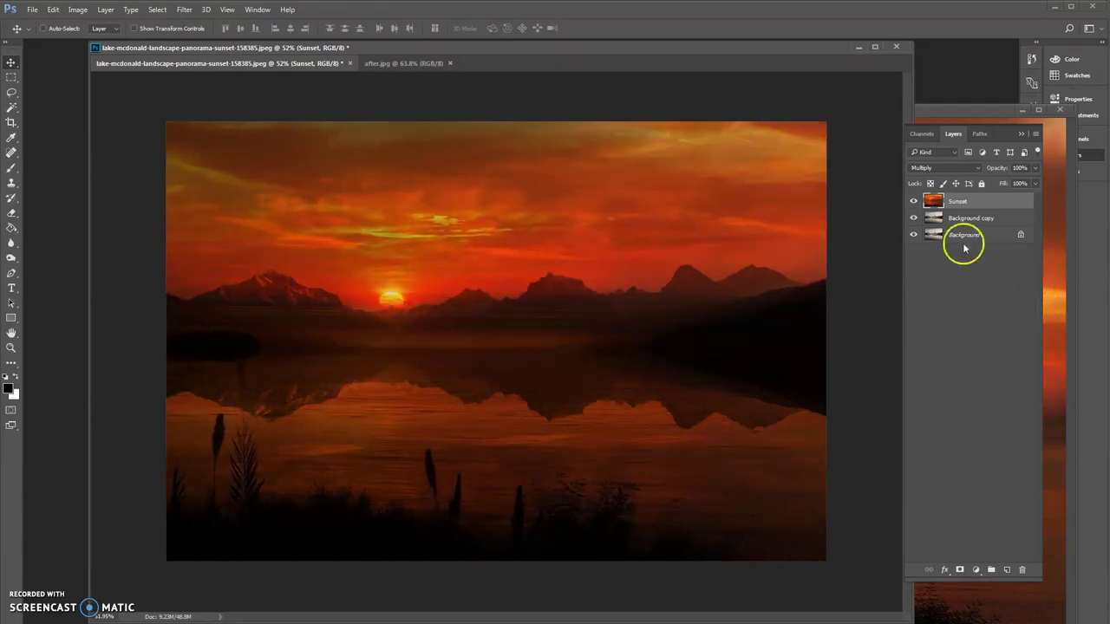
Duplicate the Sunset layer and make the copy the active layer
{"action": "left_click_drag", "start_coordinate": [982, 205], "coordinate": [1011, 569]}
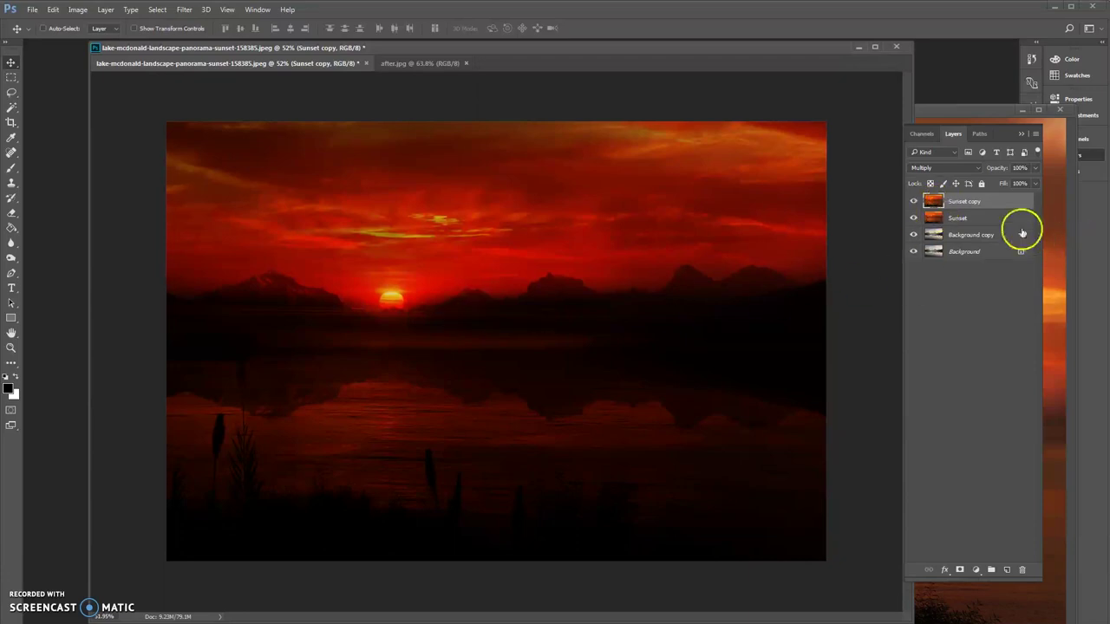
{"action": "left_click", "coordinate": [954, 218]}
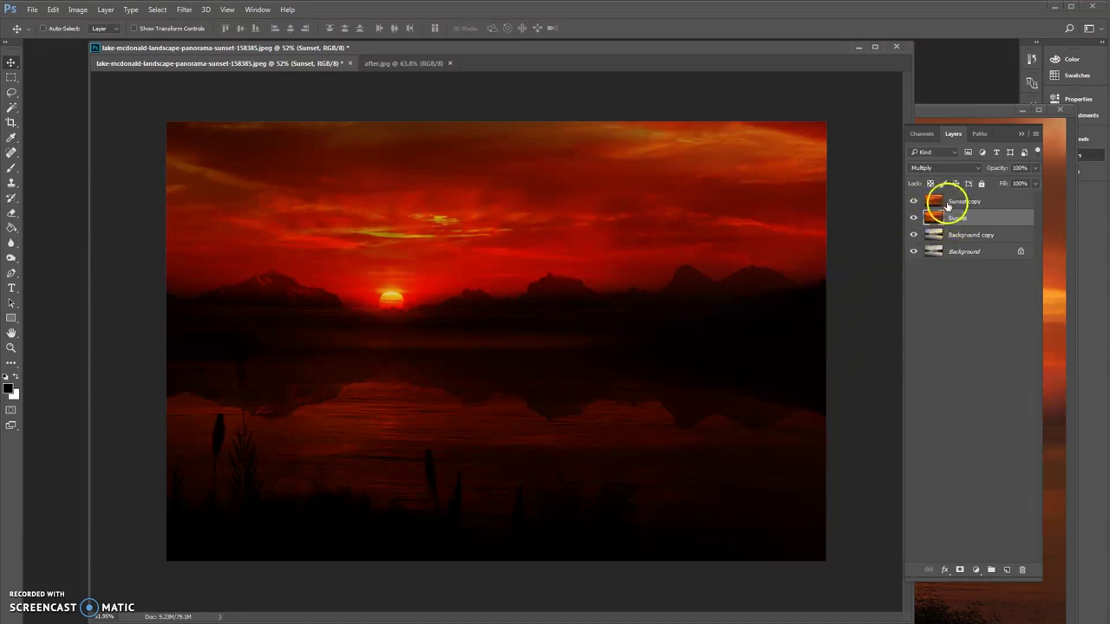
{"action": "left_click", "coordinate": [983, 200]}
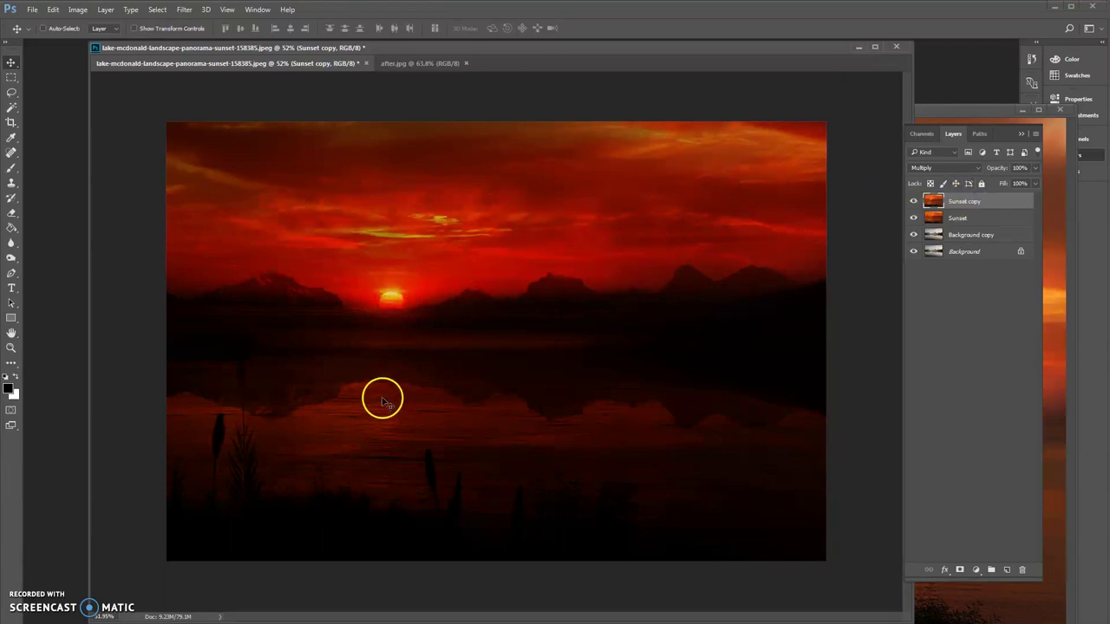
Flip the Sunset copy vertically, move it down so its mirrored sun lies in the lake's reflection, and apply the transform
{"action": "key", "text": "ctrl+t"}
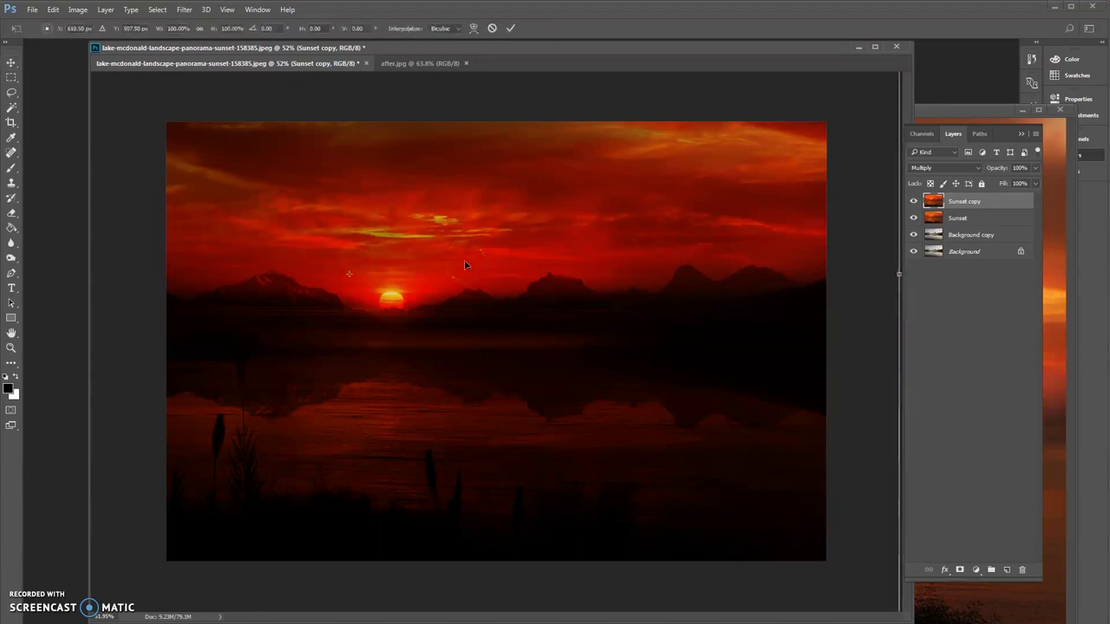
{"action": "right_click", "coordinate": [464, 261]}
{"action": "left_click", "coordinate": [504, 448]}
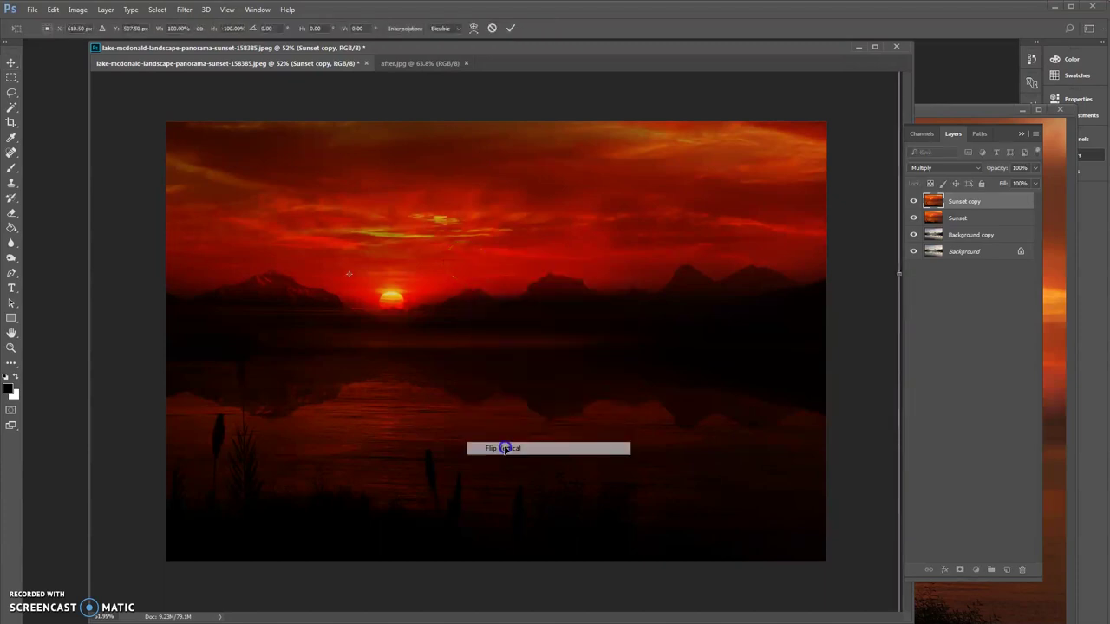
{"action": "left_click_drag", "start_coordinate": [408, 240], "coordinate": [411, 372]}
{"action": "left_click", "coordinate": [386, 393]}
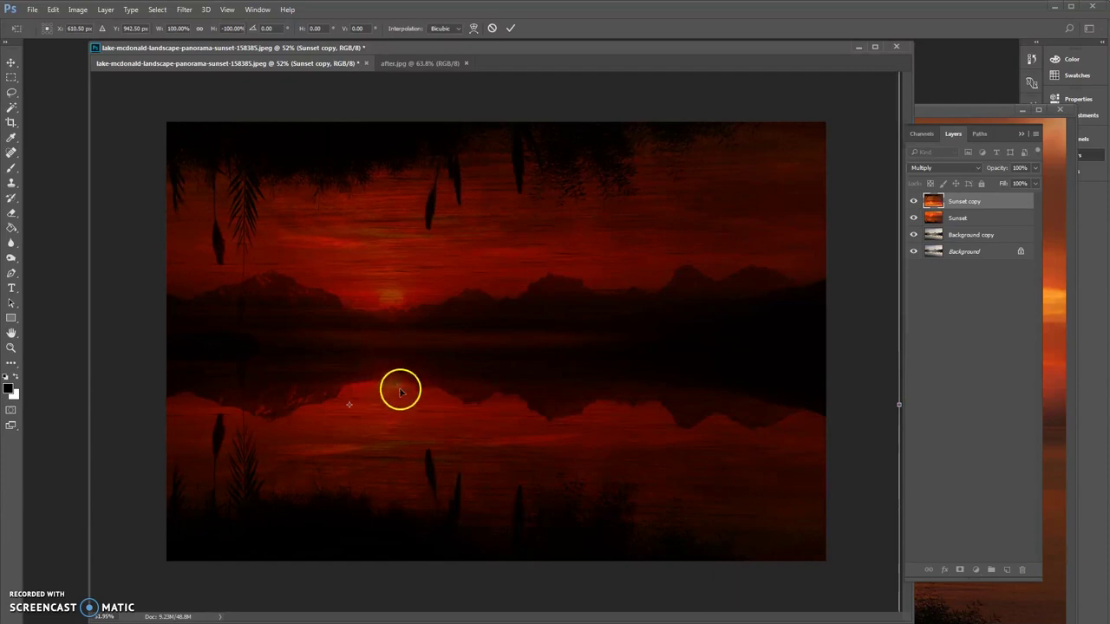
{"action": "double_click", "coordinate": [453, 363]}
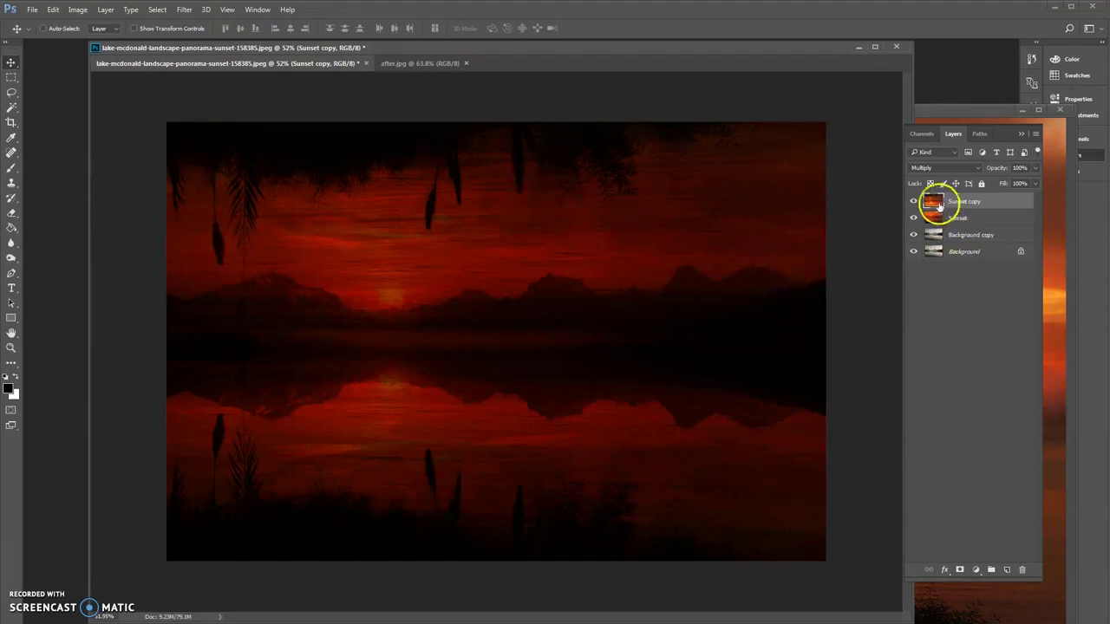
Add a layer mask to the Sunset copy and set a soft 417 px brush to 100% opacity and 100% flow
{"action": "left_click", "coordinate": [960, 570]}
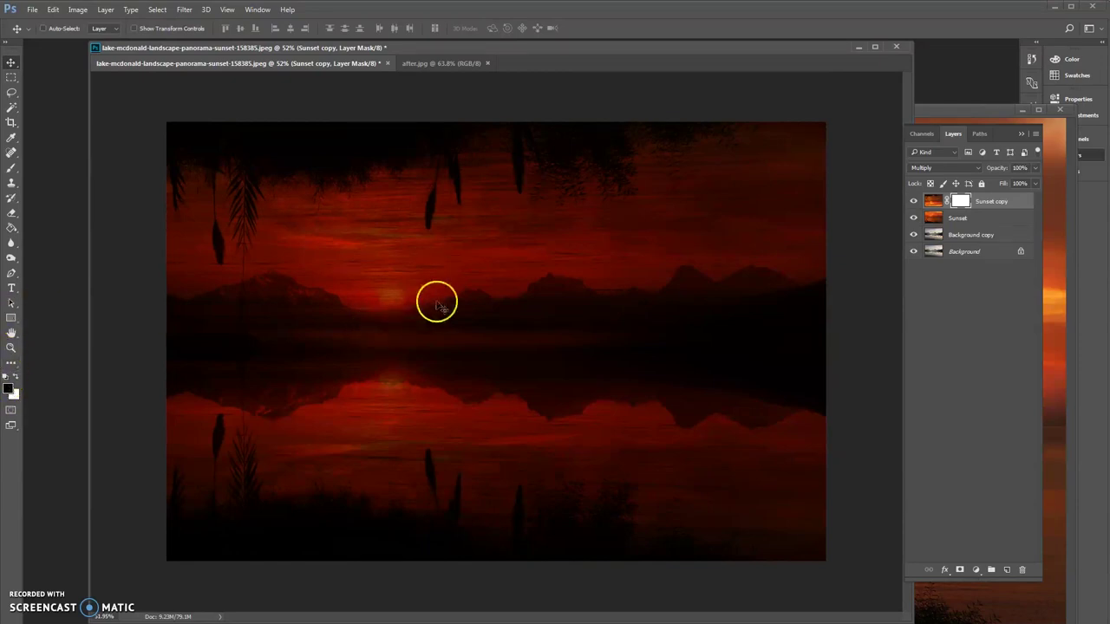
{"action": "key", "text": "b"}
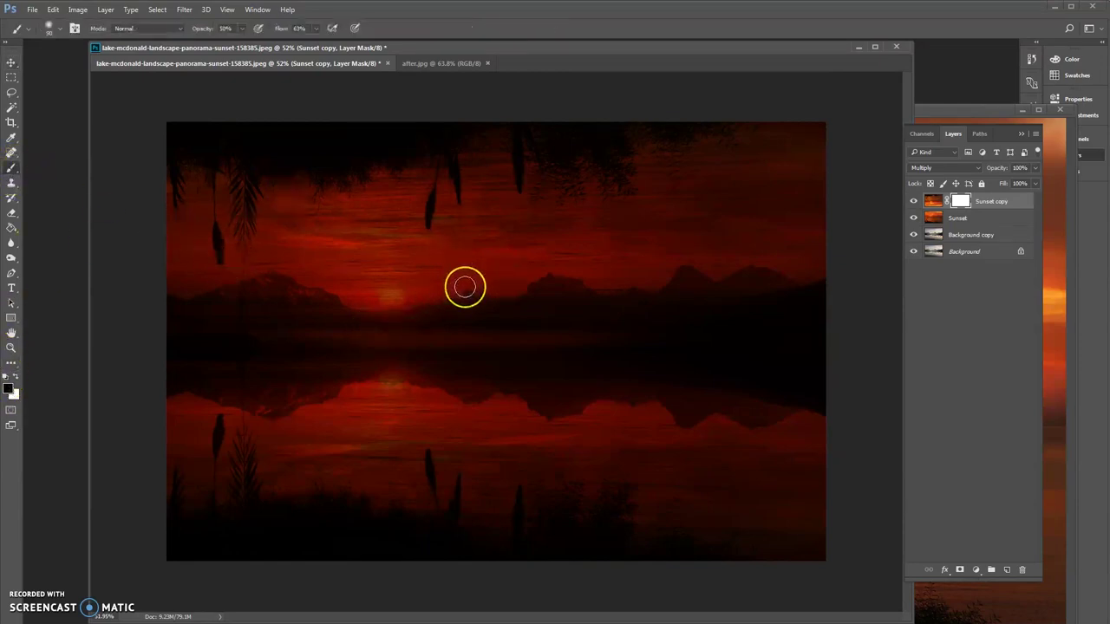
{"action": "mouse_move", "coordinate": [465, 288]}
{"action": "left_mouse_down"}
{"action": "mouse_move", "coordinate": [426, 322]}
{"action": "mouse_move", "coordinate": [523, 287]}
{"action": "mouse_move", "coordinate": [509, 250]}
{"action": "left_mouse_up"}
{"action": "right_click", "coordinate": [547, 211]}
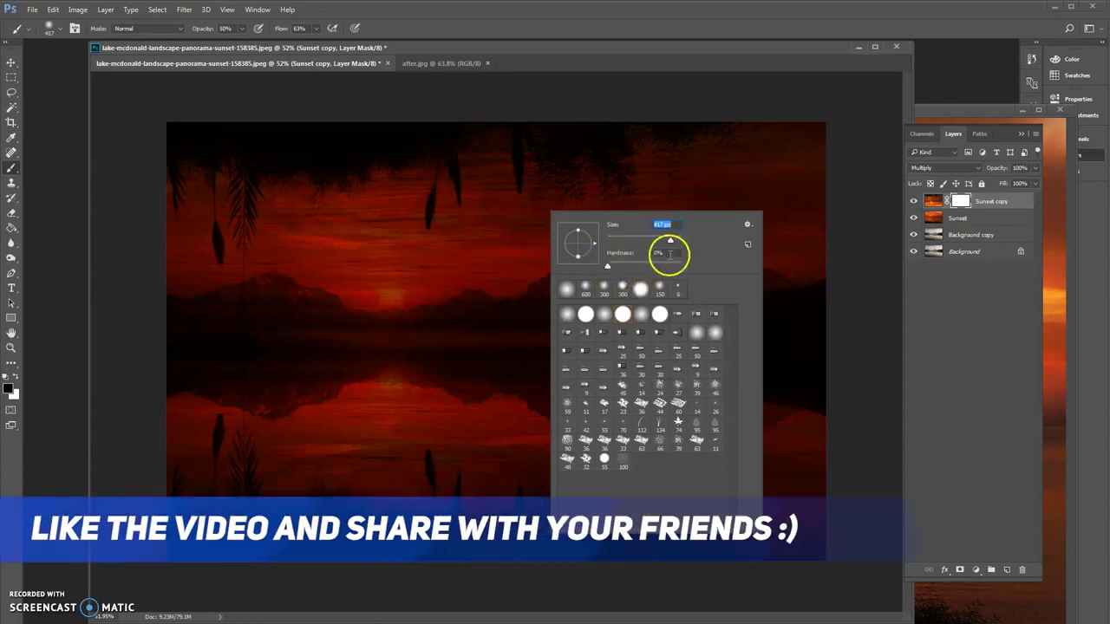
{"action": "left_click", "coordinate": [242, 29]}
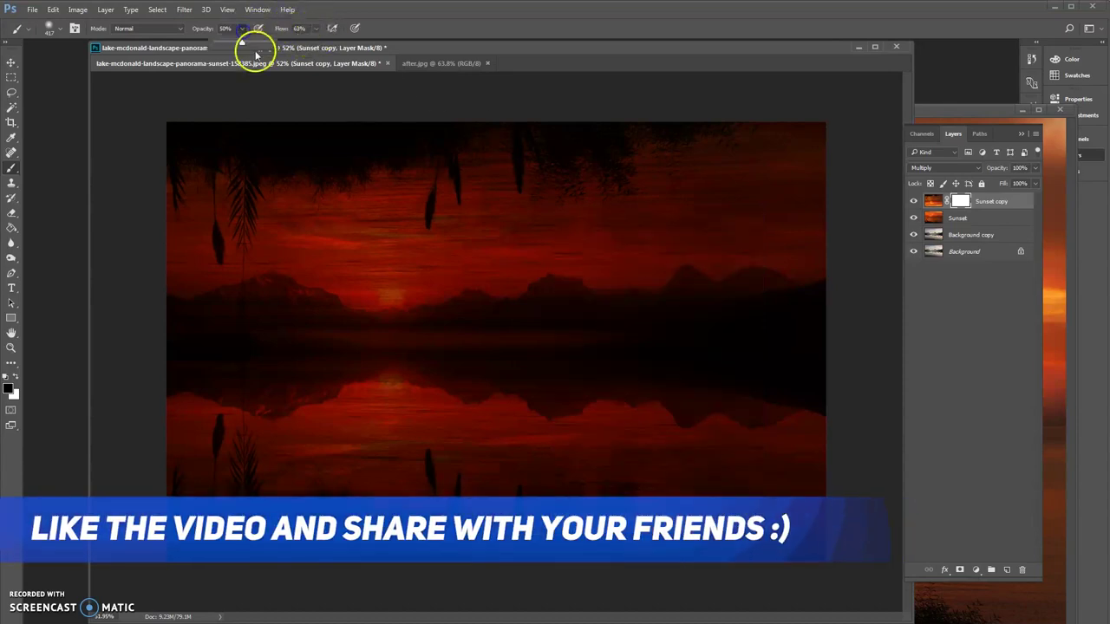
{"action": "left_click", "coordinate": [317, 29]}
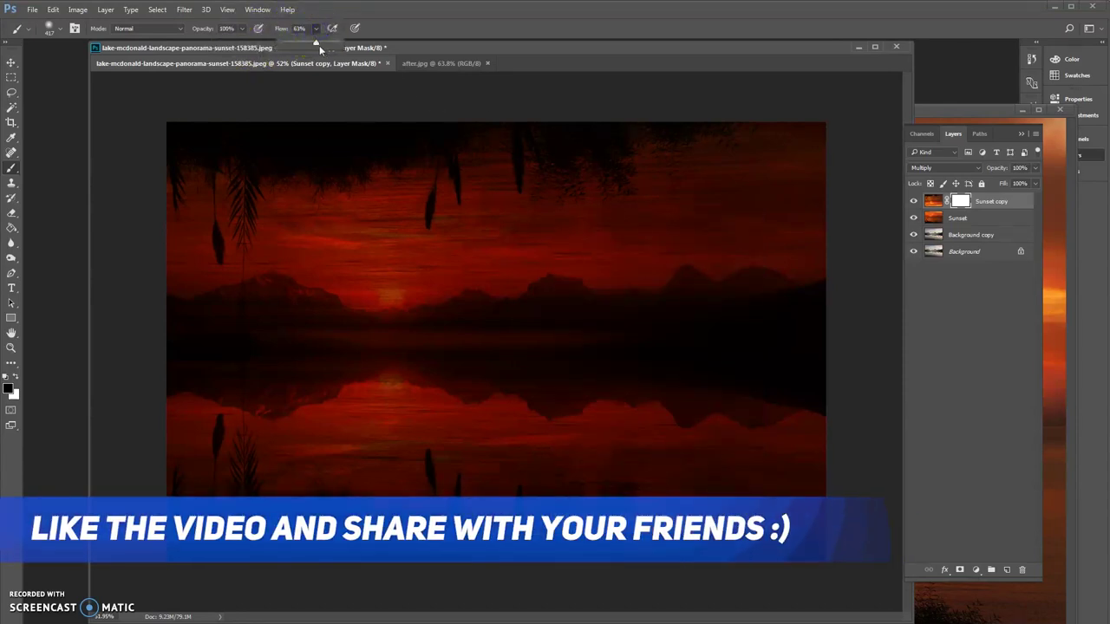
Paint black on the Sunset copy's mask over the sky, reducing the brush to 150 px for the mountains and sun
{"action": "mouse_move", "coordinate": [161, 161]}
{"action": "left_mouse_down"}
{"action": "mouse_move", "coordinate": [825, 153]}
{"action": "mouse_move", "coordinate": [614, 148]}
{"action": "mouse_move", "coordinate": [178, 178]}
{"action": "mouse_move", "coordinate": [606, 210]}
{"action": "mouse_move", "coordinate": [674, 241]}
{"action": "mouse_move", "coordinate": [148, 235]}
{"action": "mouse_move", "coordinate": [520, 250]}
{"action": "mouse_move", "coordinate": [863, 230]}
{"action": "left_mouse_up"}
{"action": "left_click", "coordinate": [260, 235]}
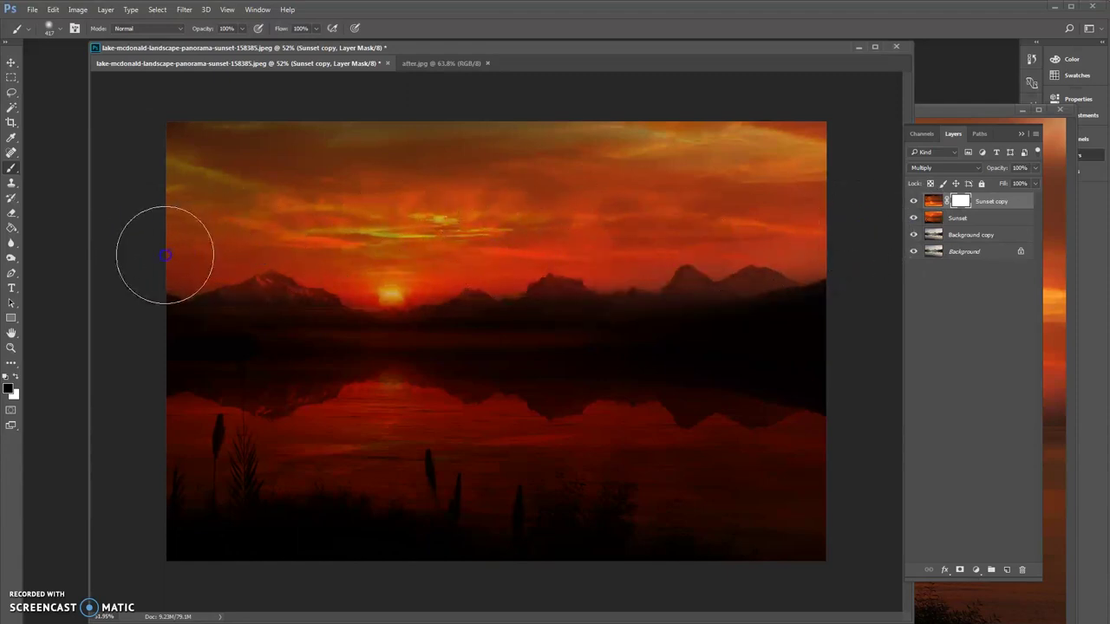
{"action": "key", "text": "bracketleft"}
{"action": "key", "text": "bracketleft"}
{"action": "key", "text": "bracketleft"}
{"action": "key", "text": "bracketleft"}
{"action": "mouse_move", "coordinate": [354, 265]}
{"action": "left_mouse_down"}
{"action": "mouse_move", "coordinate": [421, 318]}
{"action": "mouse_move", "coordinate": [350, 285]}
{"action": "mouse_move", "coordinate": [537, 280]}
{"action": "left_mouse_up"}
{"action": "left_click", "coordinate": [347, 308]}
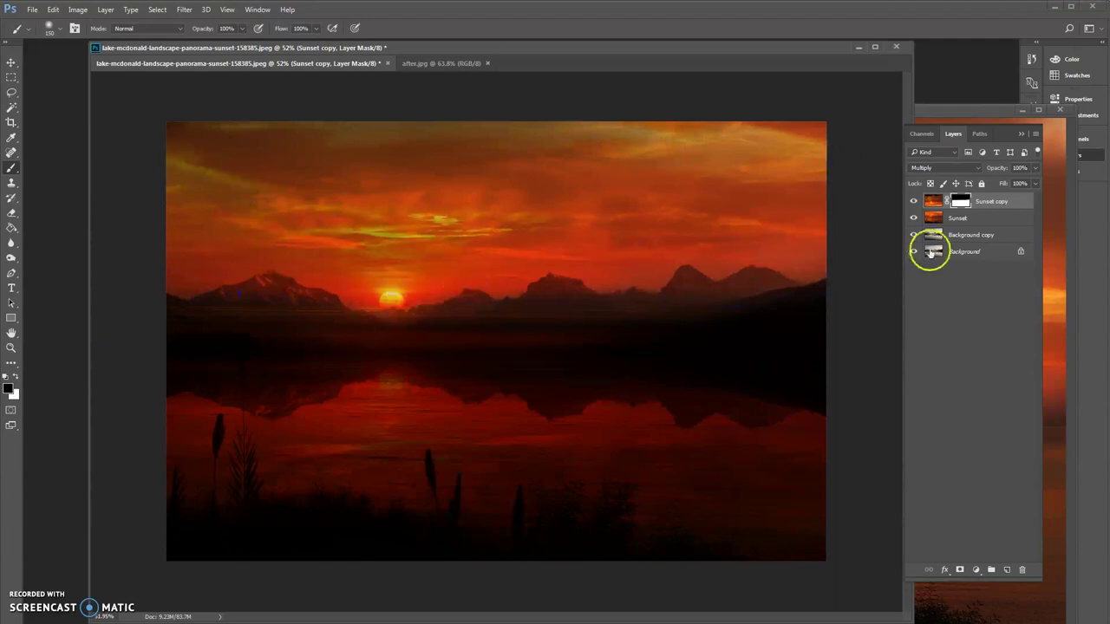
{"action": "key", "text": "v"}
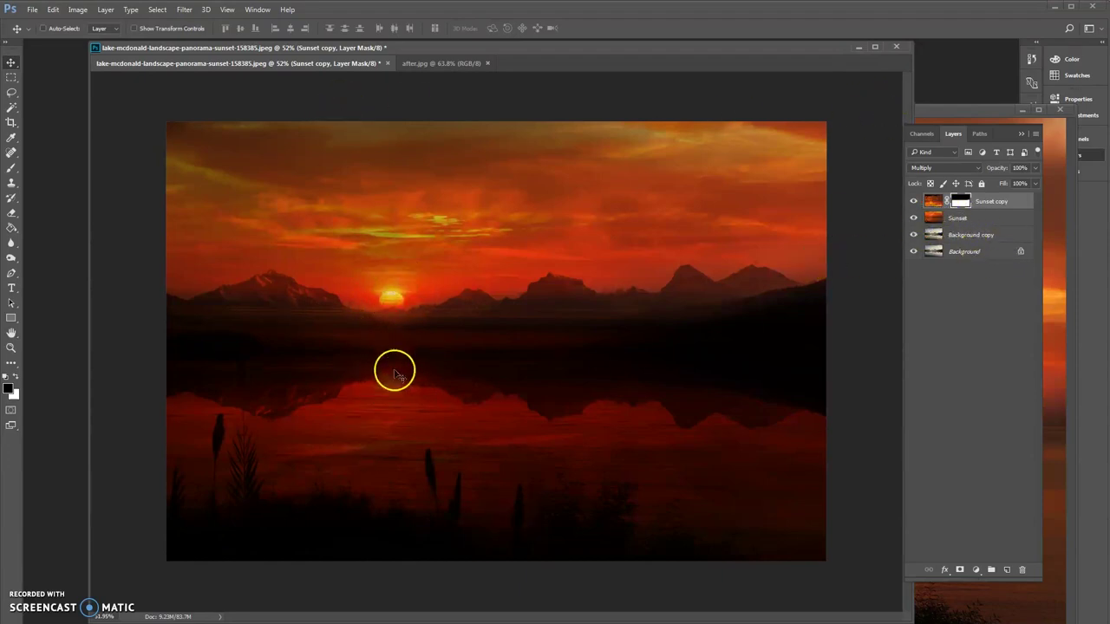
{"action": "key", "text": "ctrl+z"}
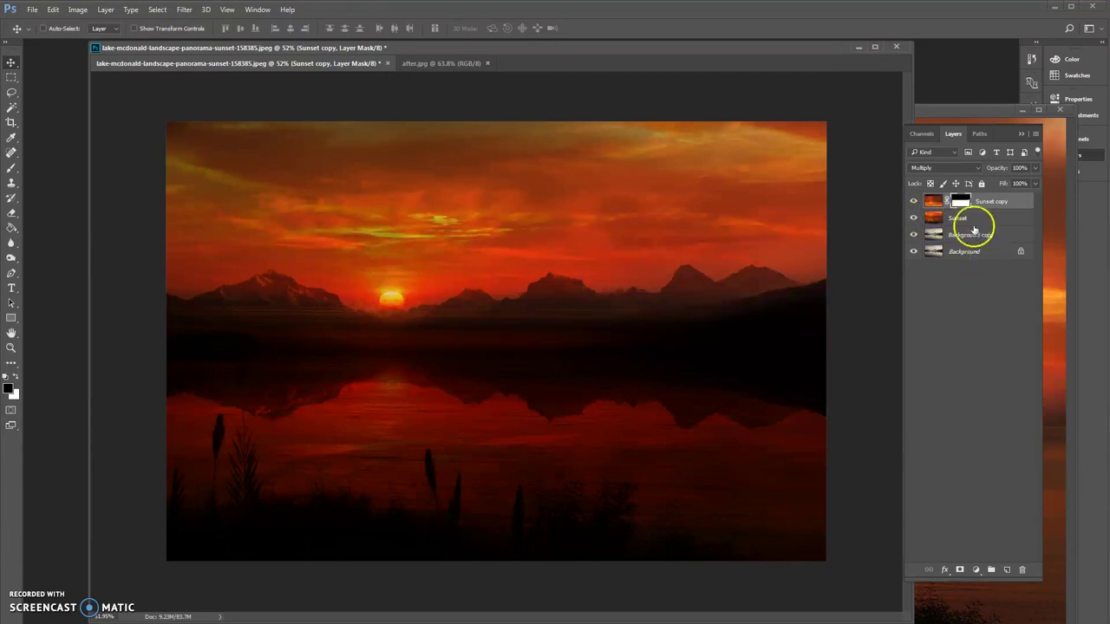
Add a layer mask to the Sunset layer and paint black across the reflected sun and mountains in the lake
{"action": "left_click", "coordinate": [933, 219]}
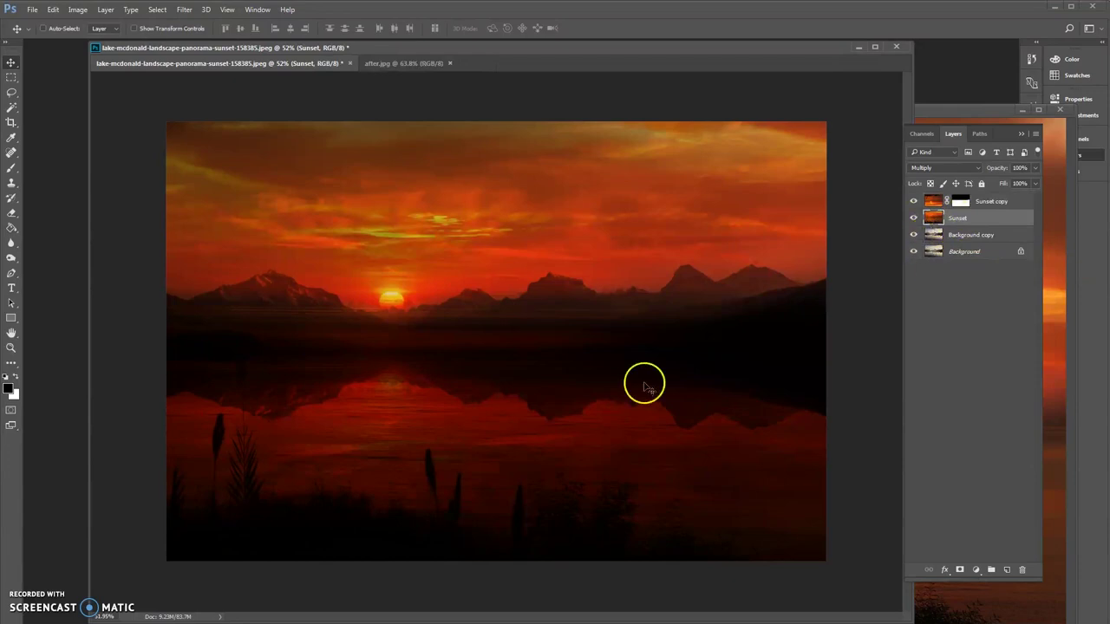
{"action": "left_click", "coordinate": [961, 569]}
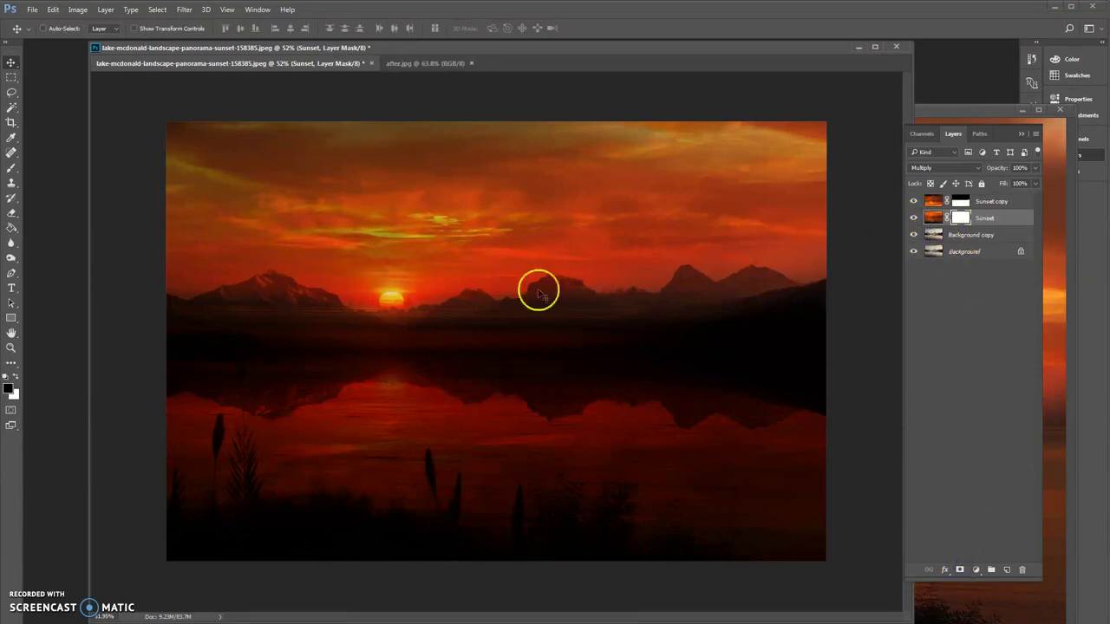
{"action": "key", "text": "b"}
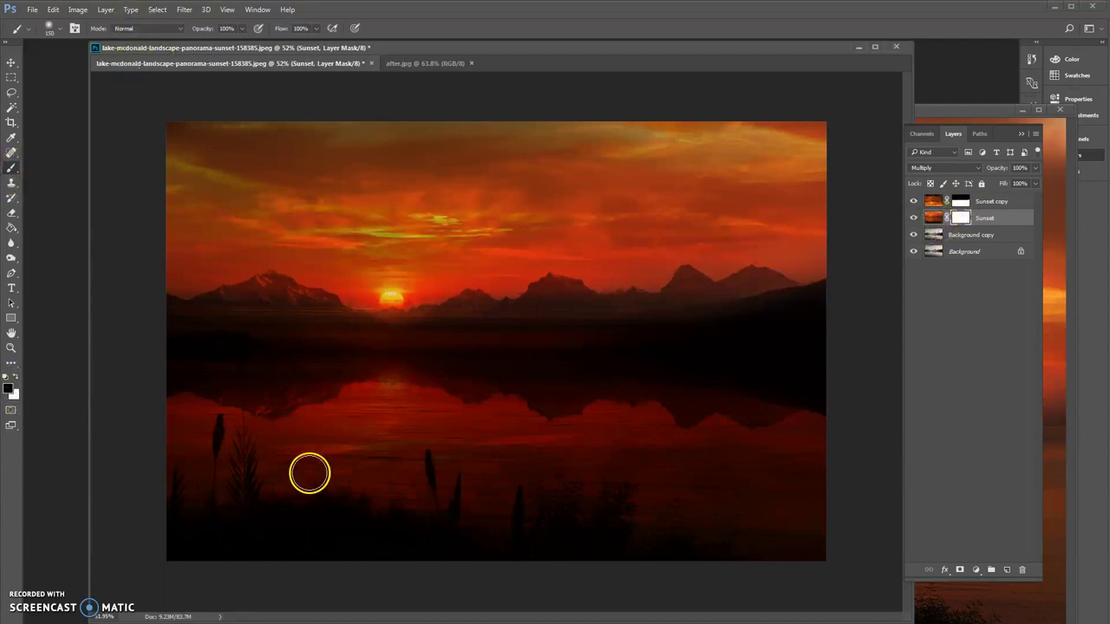
{"action": "mouse_move", "coordinate": [334, 359]}
{"action": "left_mouse_down"}
{"action": "mouse_move", "coordinate": [597, 370]}
{"action": "mouse_move", "coordinate": [294, 392]}
{"action": "mouse_move", "coordinate": [203, 381]}
{"action": "left_mouse_up"}
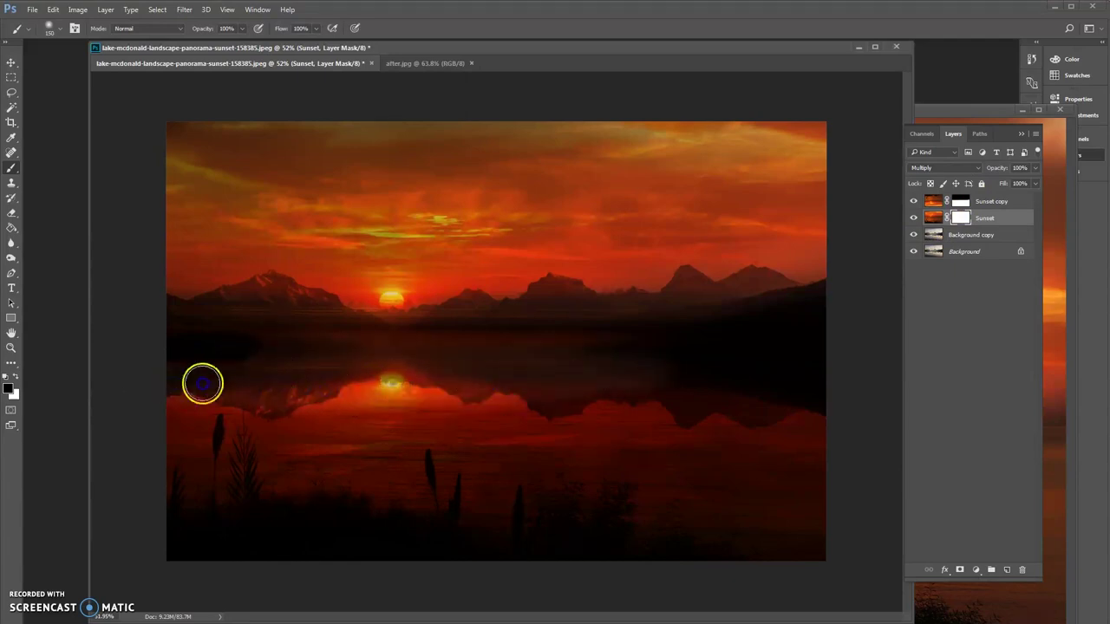
Set the brush to 66% opacity, 52% flow and a size of 400 px
{"action": "left_click", "coordinate": [244, 29]}
{"action": "left_click", "coordinate": [318, 29]}
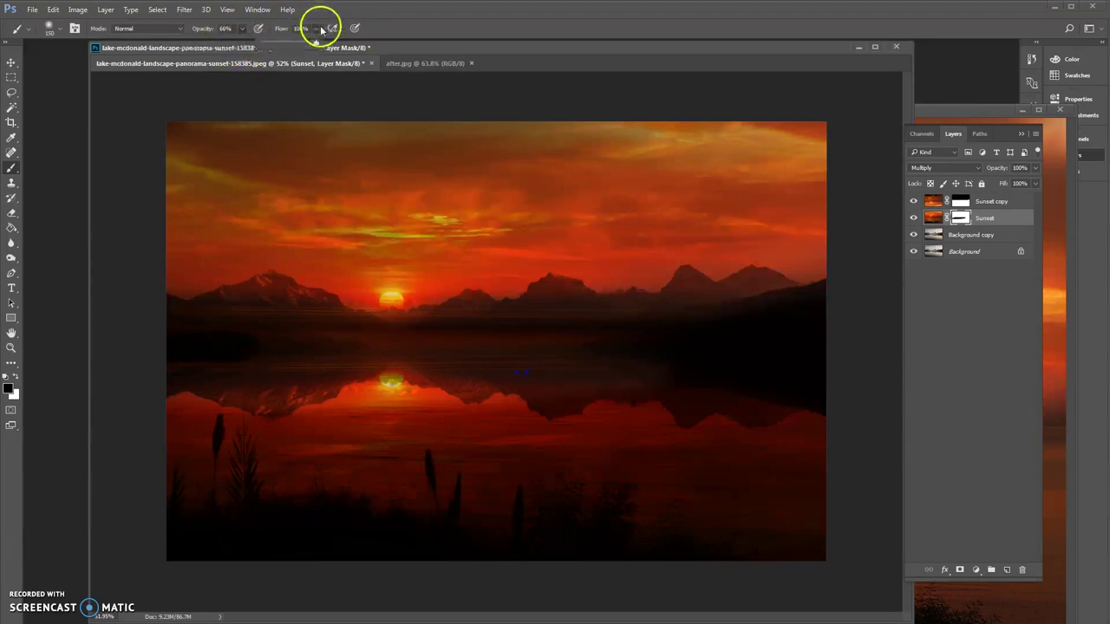
{"action": "left_click", "coordinate": [373, 29]}
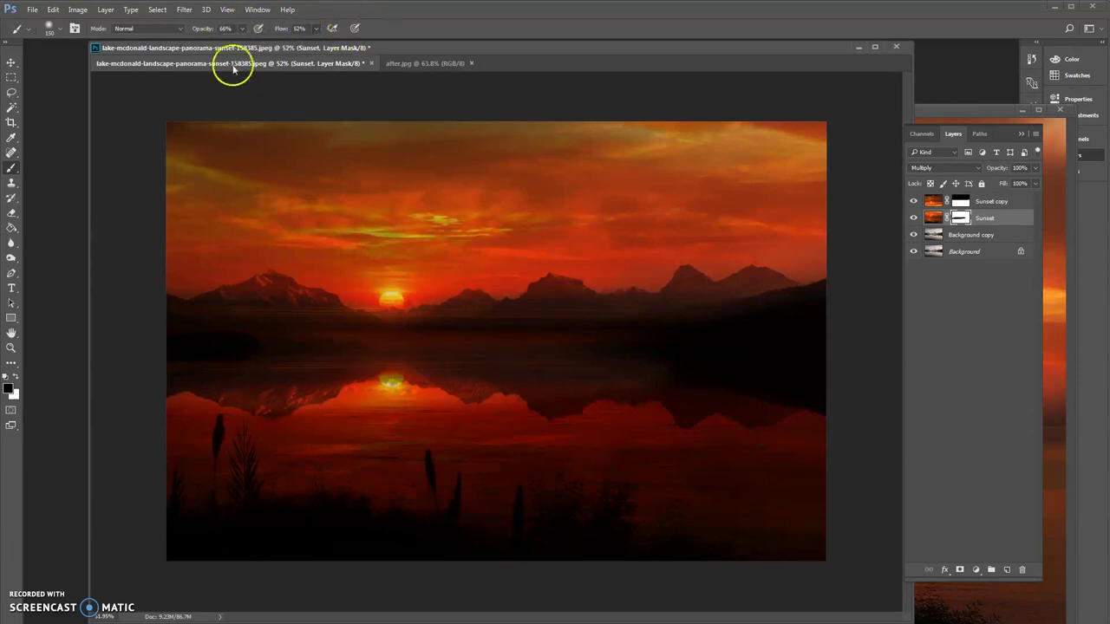
{"action": "key", "text": "bracketright"}
{"action": "key", "text": "bracketright"}
{"action": "key", "text": "bracketright"}
{"action": "key", "text": "bracketright"}
{"action": "key", "text": "bracketright"}
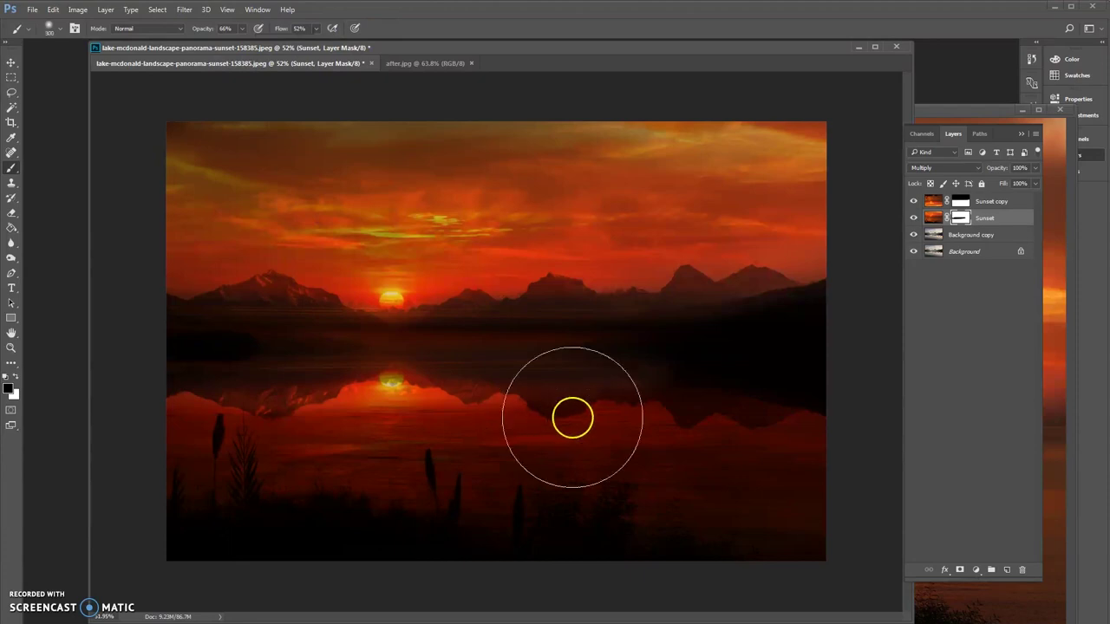
{"action": "key", "text": "bracketleft"}
{"action": "key", "text": "bracketleft"}
{"action": "key", "text": "bracketleft"}
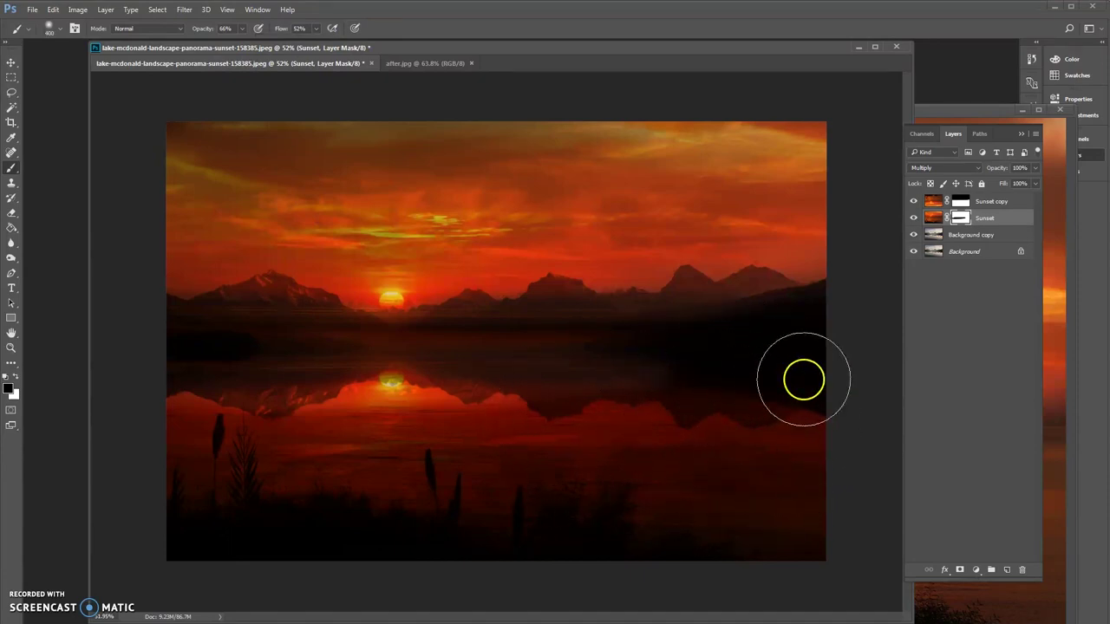
Paint black on the Sunset layer's mask over the lake and the mountain reflections to brighten the water
{"action": "left_click_drag", "start_coordinate": [607, 380], "coordinate": [384, 383]}
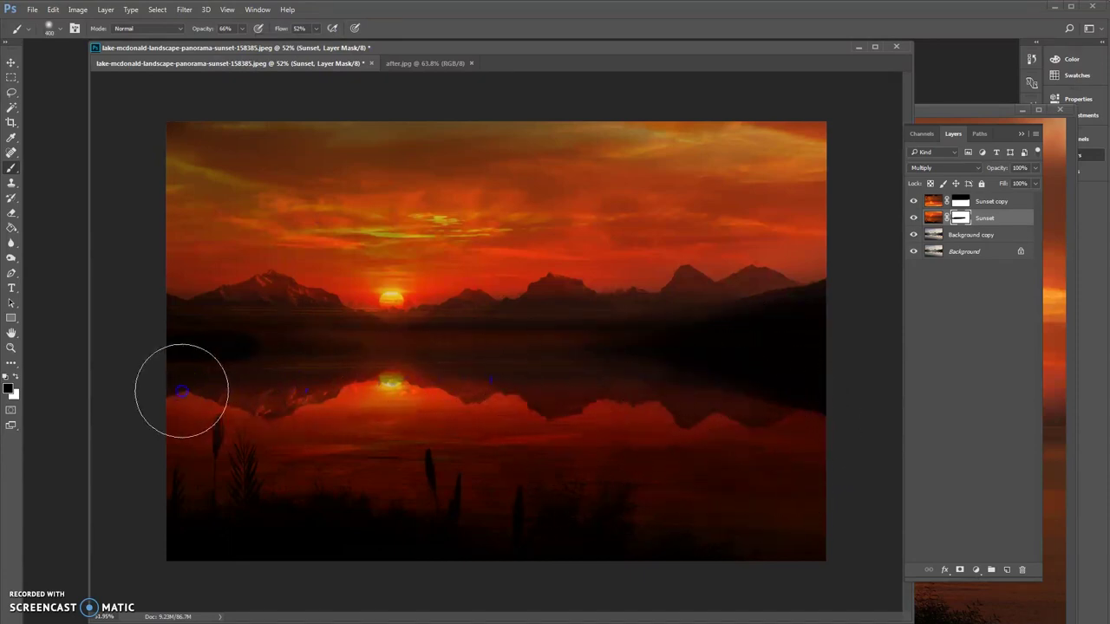
{"action": "mouse_move", "coordinate": [793, 442]}
{"action": "left_mouse_down"}
{"action": "mouse_move", "coordinate": [338, 418]}
{"action": "mouse_move", "coordinate": [287, 396]}
{"action": "left_mouse_up"}
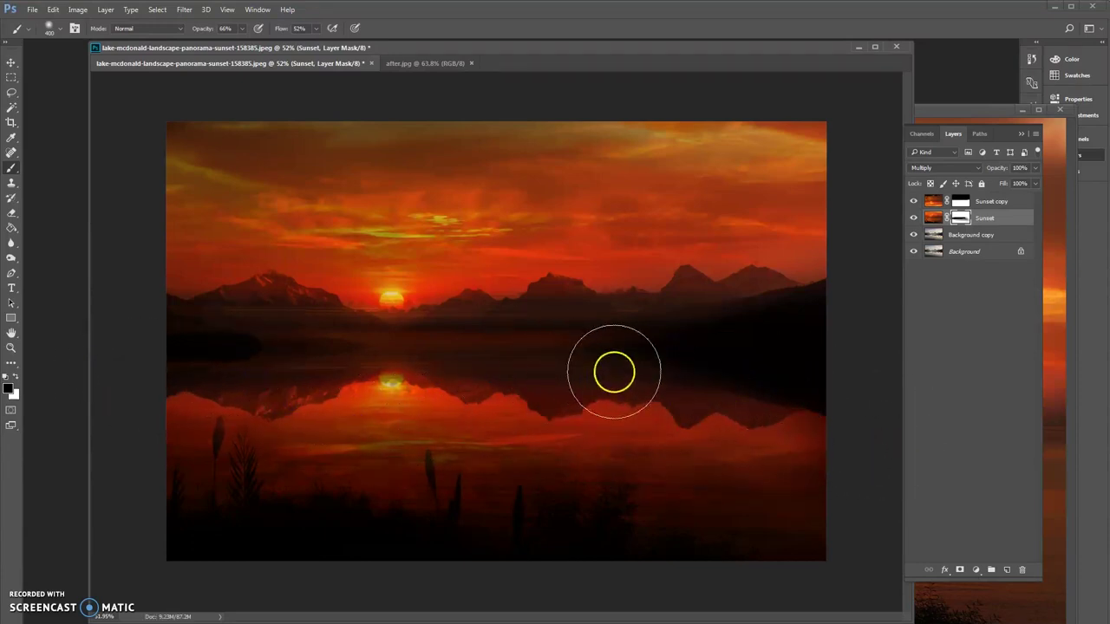
{"action": "mouse_move", "coordinate": [845, 448]}
{"action": "left_mouse_down"}
{"action": "mouse_move", "coordinate": [569, 386]}
{"action": "mouse_move", "coordinate": [236, 382]}
{"action": "left_mouse_up"}
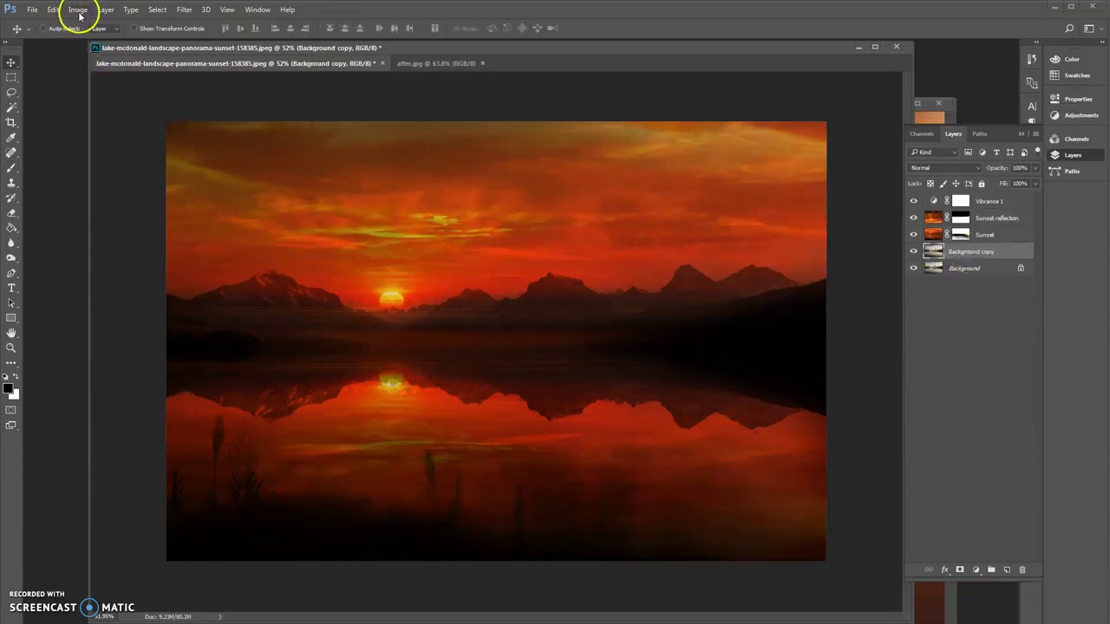
Apply Color Balance to the Background copy layer, warming the midtones toward red and yellow and setting the highlights to +22, +36, -5
{"action": "left_click", "coordinate": [79, 11]}
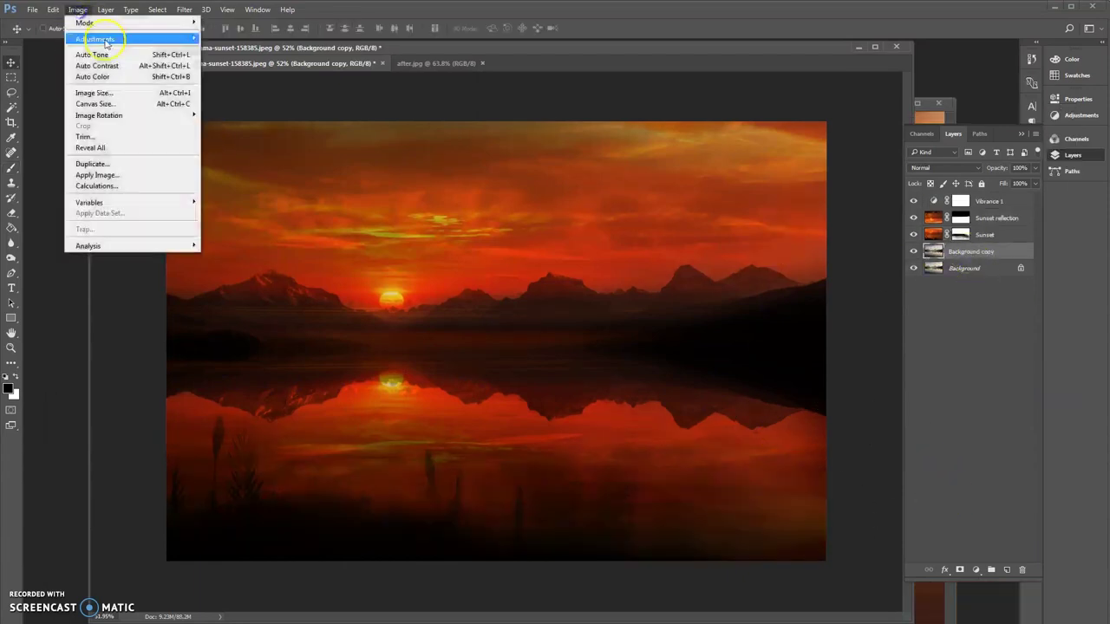
{"action": "mouse_move", "coordinate": [154, 39]}
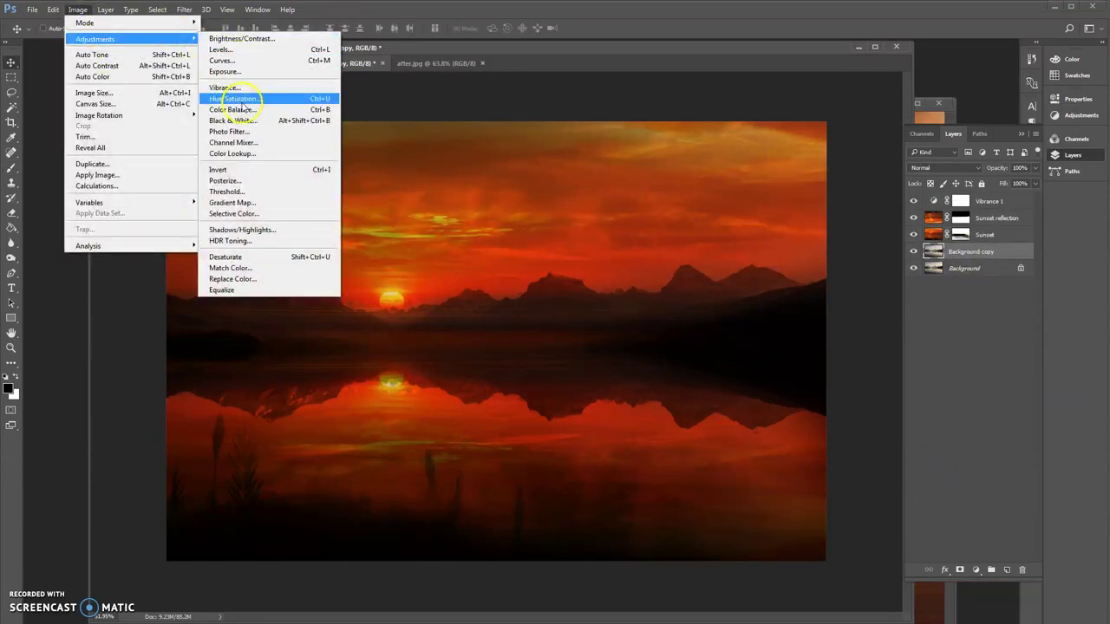
{"action": "left_click", "coordinate": [233, 109]}
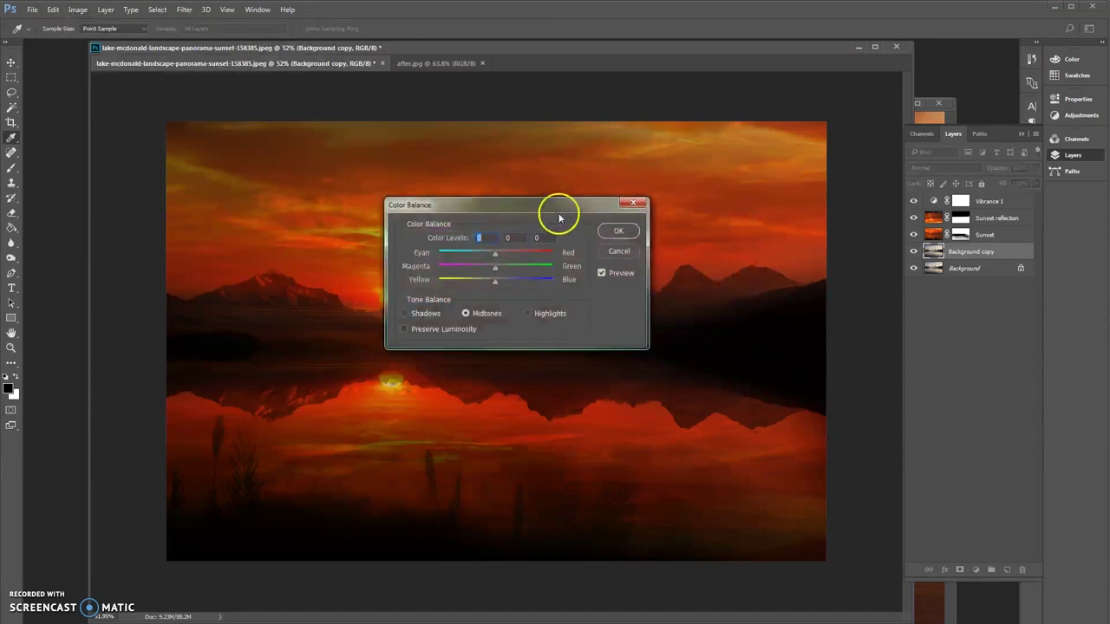
{"action": "left_click_drag", "start_coordinate": [598, 205], "coordinate": [781, 257]}
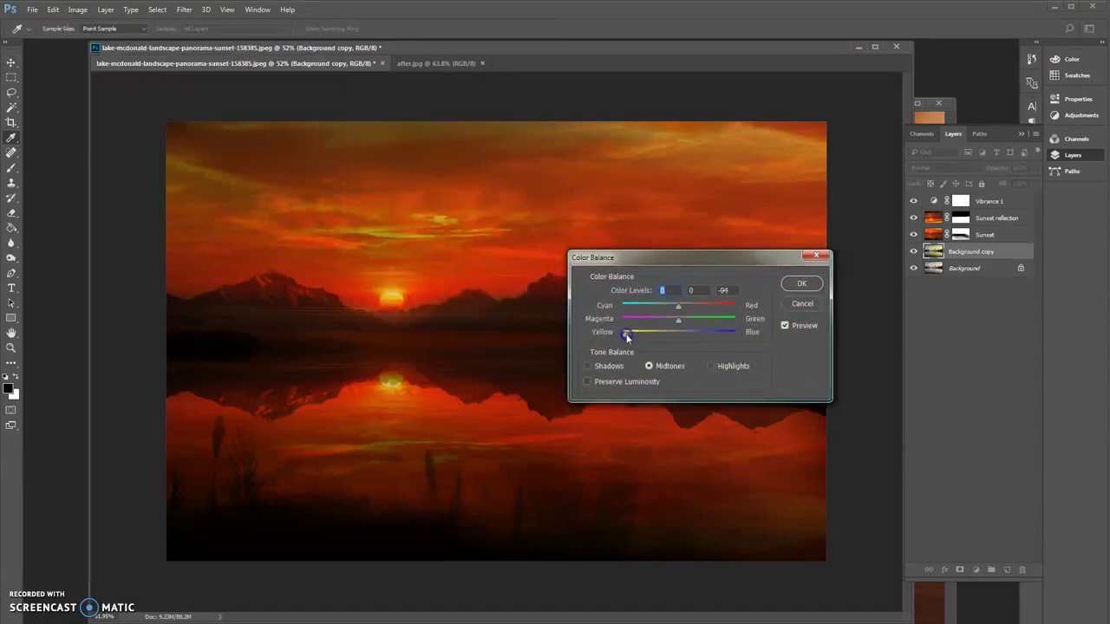
{"action": "left_click_drag", "start_coordinate": [678, 323], "coordinate": [682, 308]}
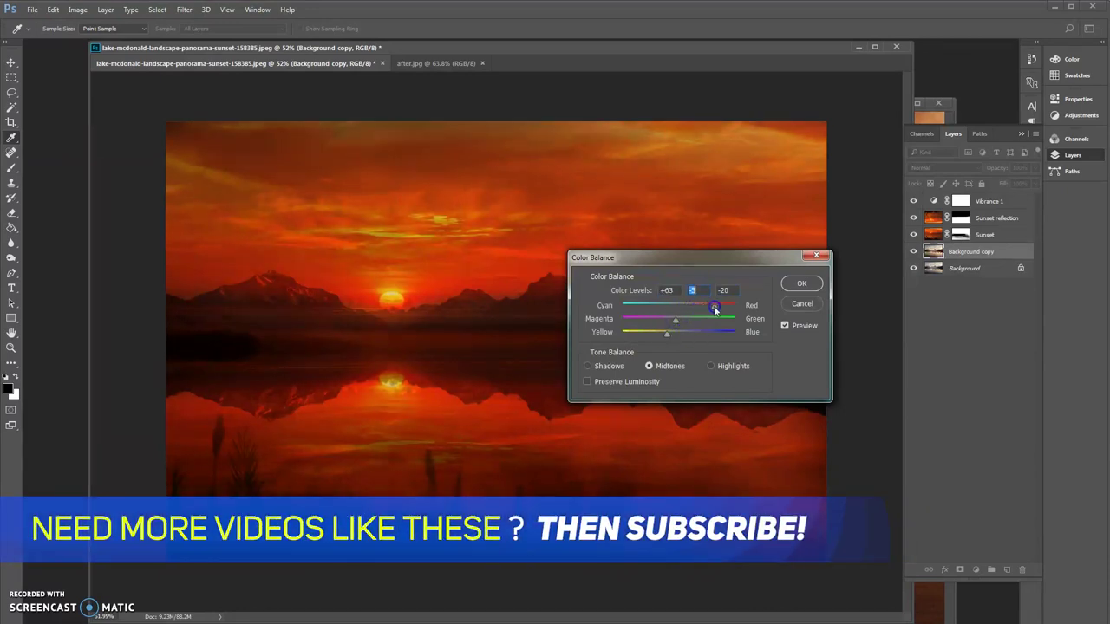
{"action": "left_click_drag", "start_coordinate": [708, 307], "coordinate": [701, 306]}
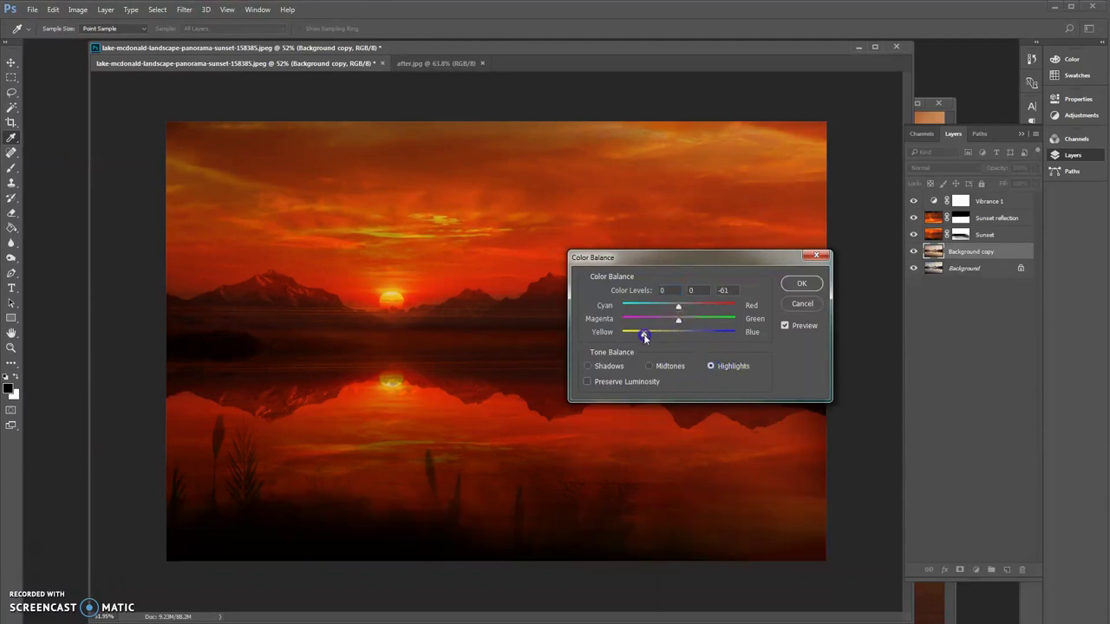
{"action": "left_click_drag", "start_coordinate": [688, 320], "coordinate": [707, 306]}
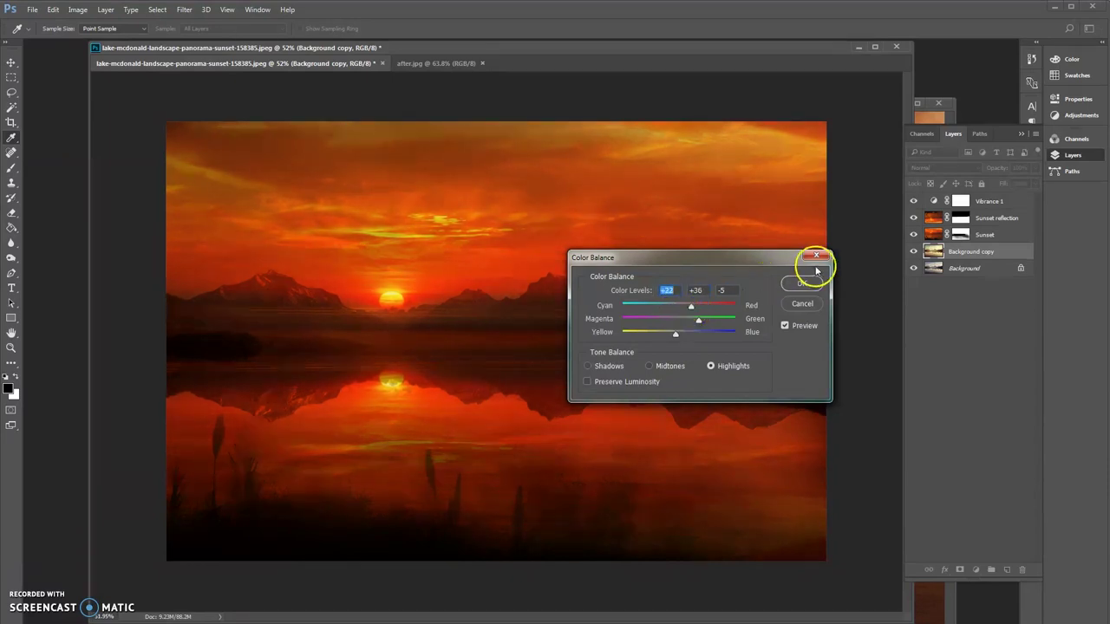
{"action": "left_click", "coordinate": [796, 283]}
Darken the Sunset layer with a steep Curves adjustment, pulling a highlight point down to about input 230, output 172
{"action": "left_click", "coordinate": [989, 236]}
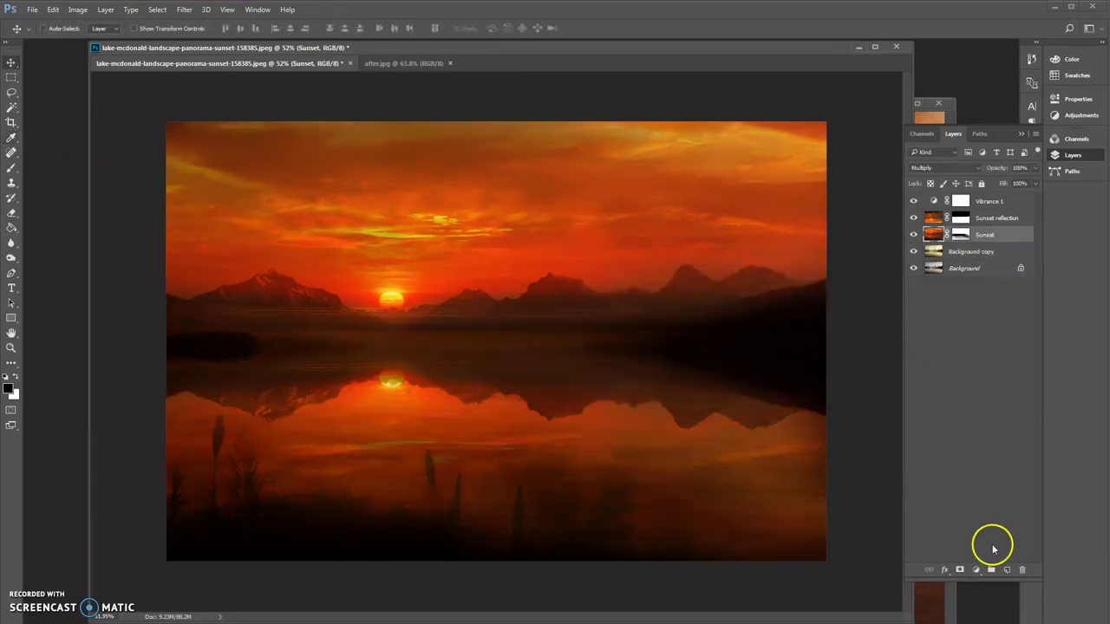
{"action": "left_click", "coordinate": [78, 11]}
{"action": "mouse_move", "coordinate": [121, 35]}
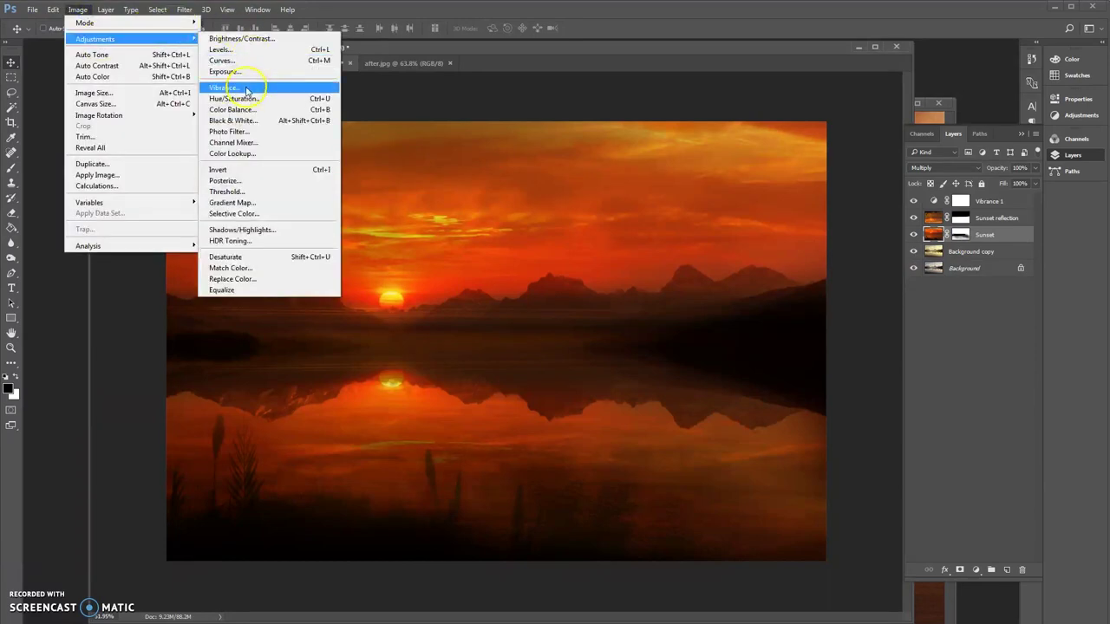
{"action": "left_click", "coordinate": [240, 57]}
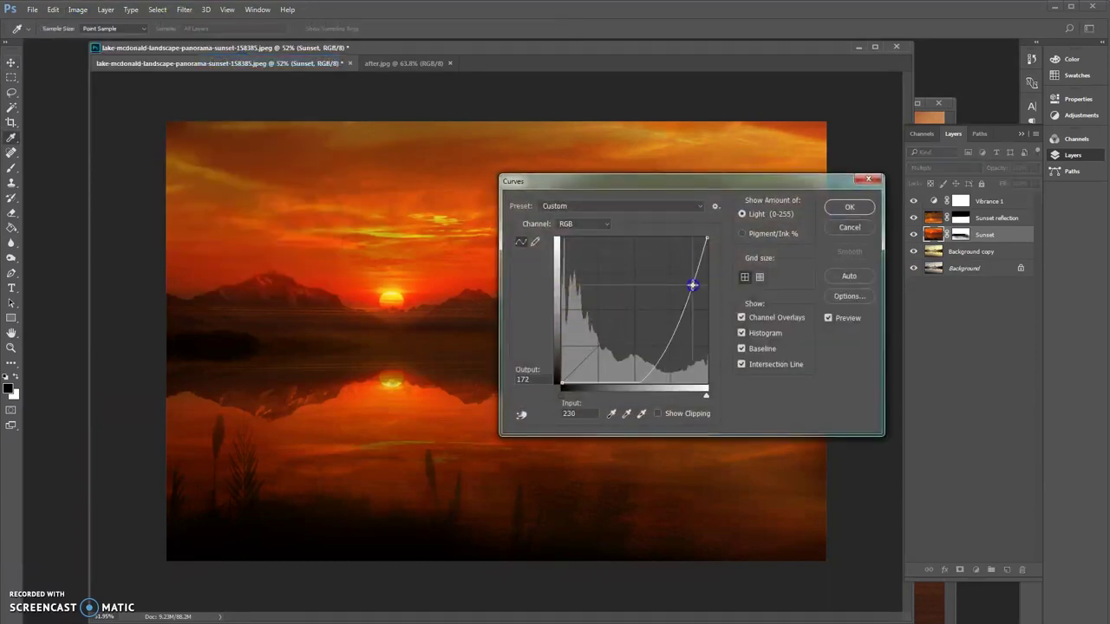
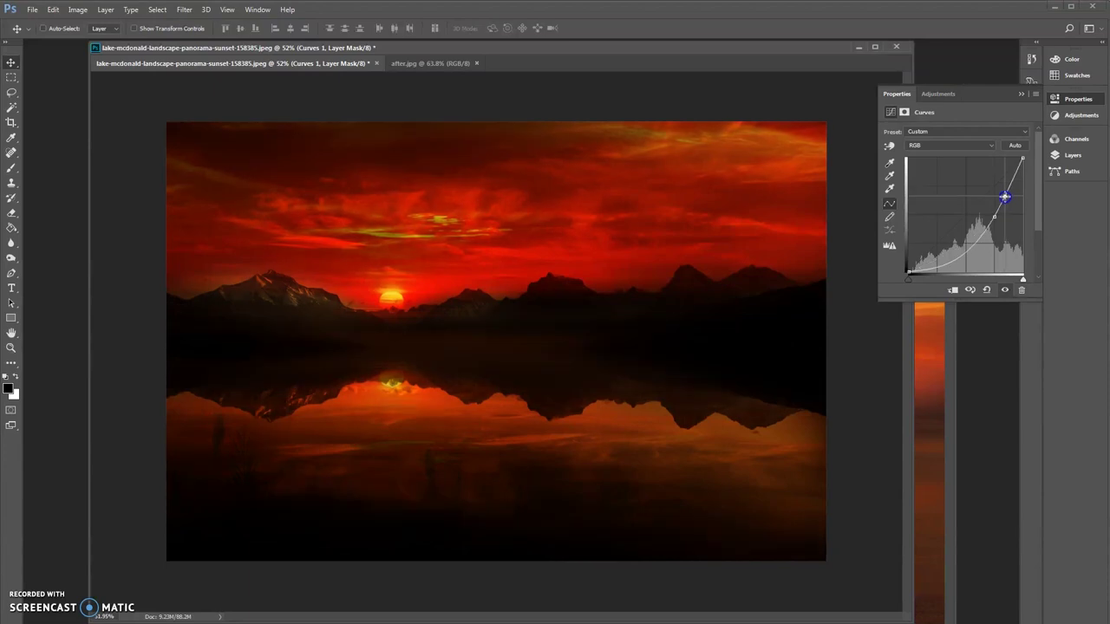
{"action": "left_click", "coordinate": [1021, 93]}
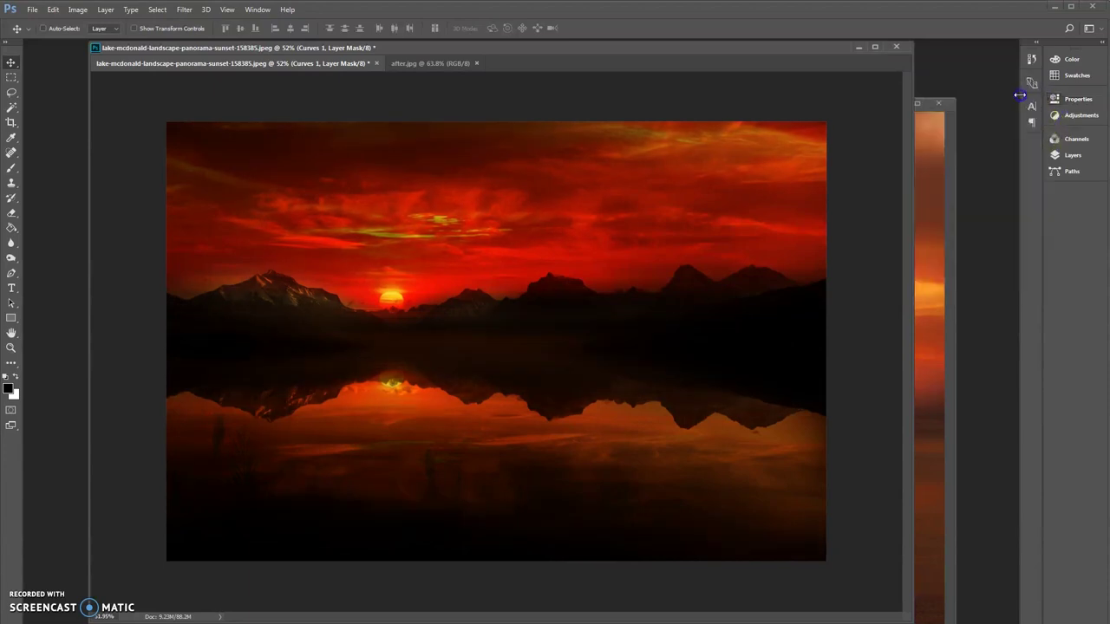
Apply Hue/Saturation to the Sunset layer with saturation -12 and lightness +10
{"action": "left_click", "coordinate": [78, 10]}
{"action": "mouse_move", "coordinate": [97, 39]}
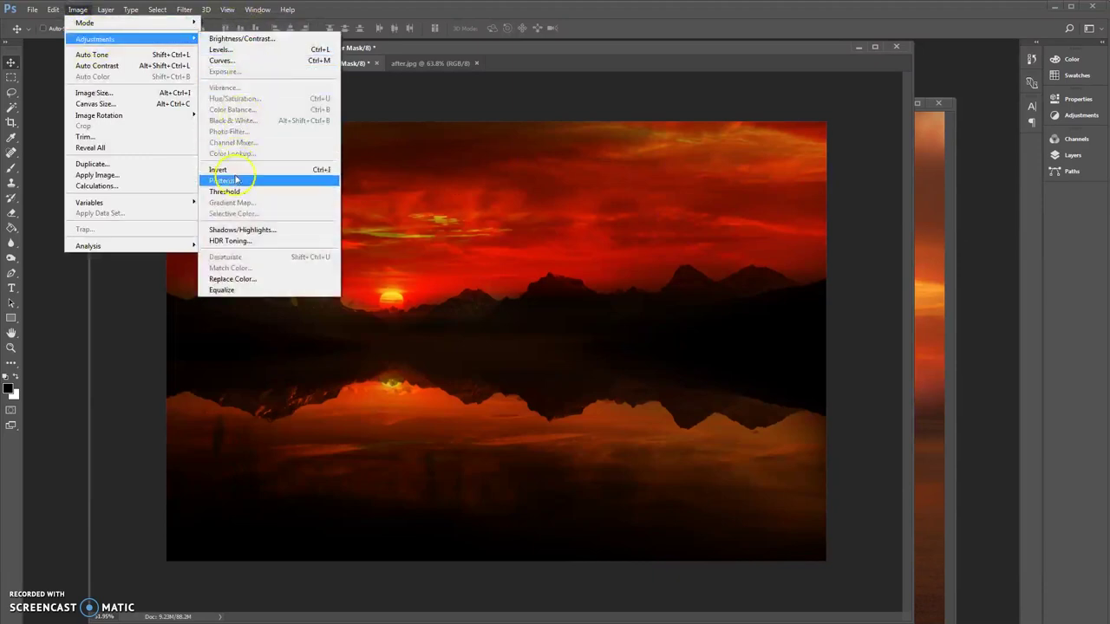
{"action": "left_click", "coordinate": [1072, 150]}
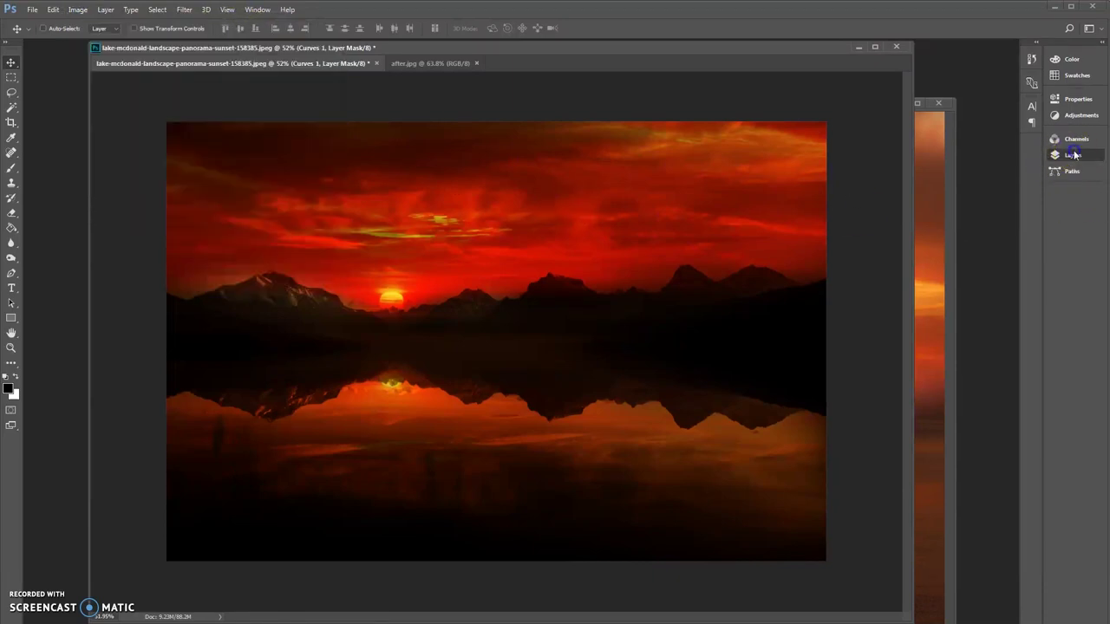
{"action": "left_click", "coordinate": [1073, 154]}
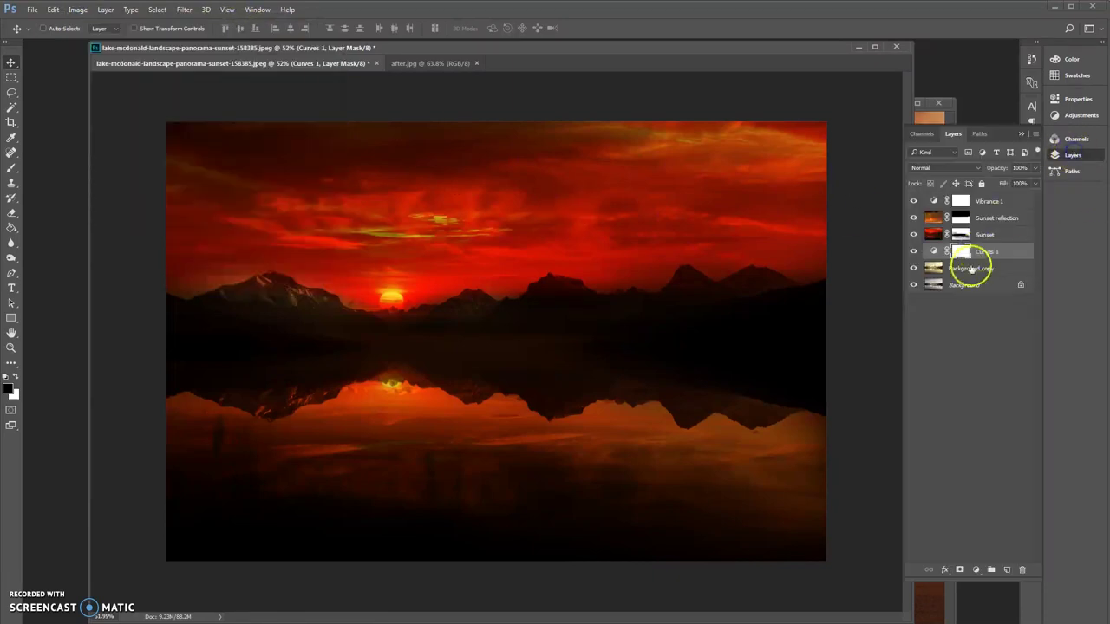
{"action": "left_click", "coordinate": [933, 236]}
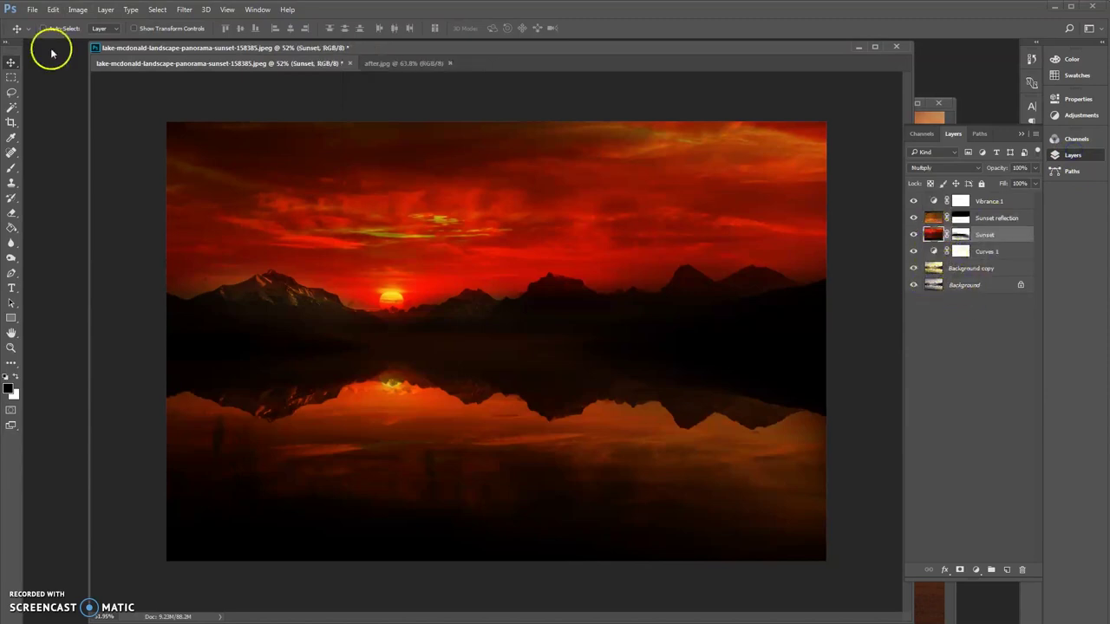
{"action": "left_click", "coordinate": [79, 10]}
{"action": "mouse_move", "coordinate": [91, 39]}
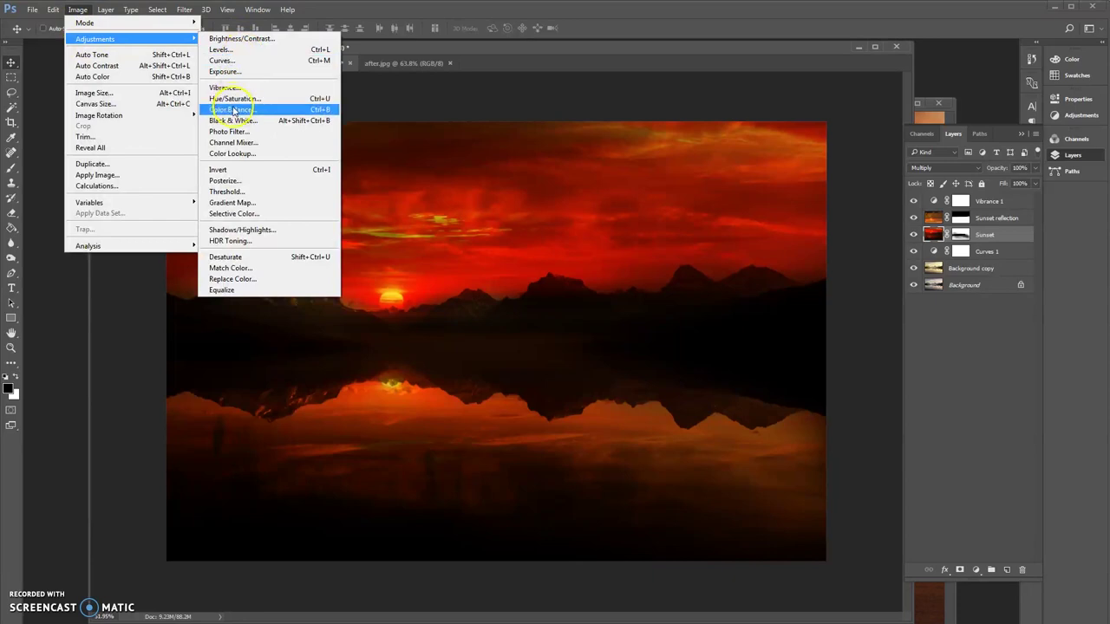
{"action": "left_click", "coordinate": [267, 99]}
{"action": "mouse_move", "coordinate": [537, 243]}
{"action": "left_mouse_down"}
{"action": "mouse_move", "coordinate": [562, 246]}
{"action": "mouse_move", "coordinate": [547, 248]}
{"action": "left_mouse_up"}
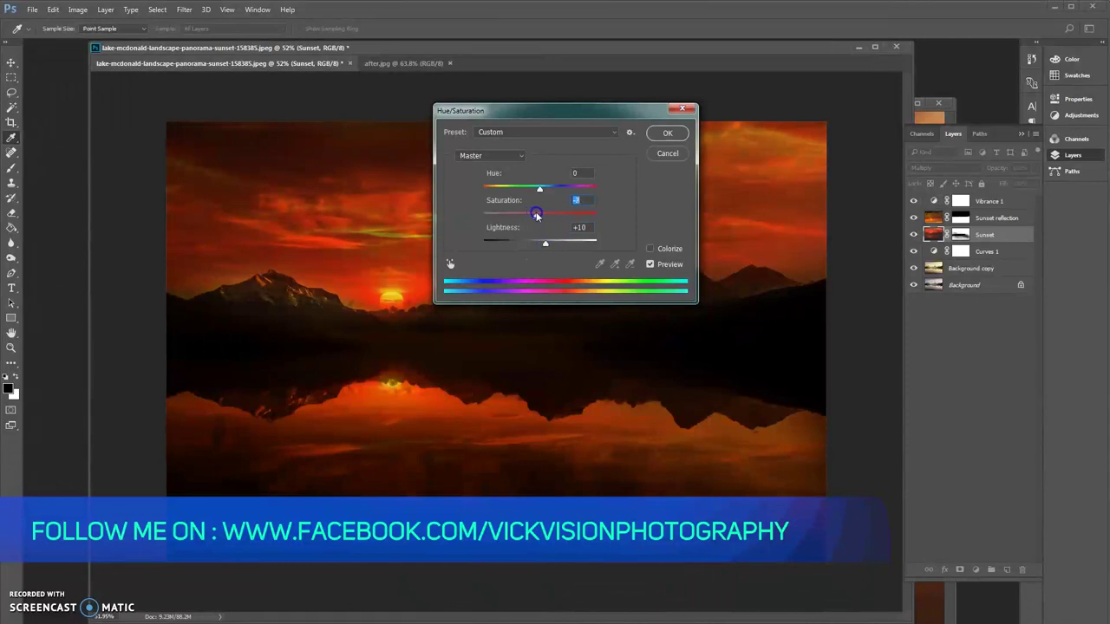
{"action": "left_click_drag", "start_coordinate": [537, 216], "coordinate": [533, 216]}
{"action": "left_click_drag", "start_coordinate": [622, 117], "coordinate": [795, 326]}
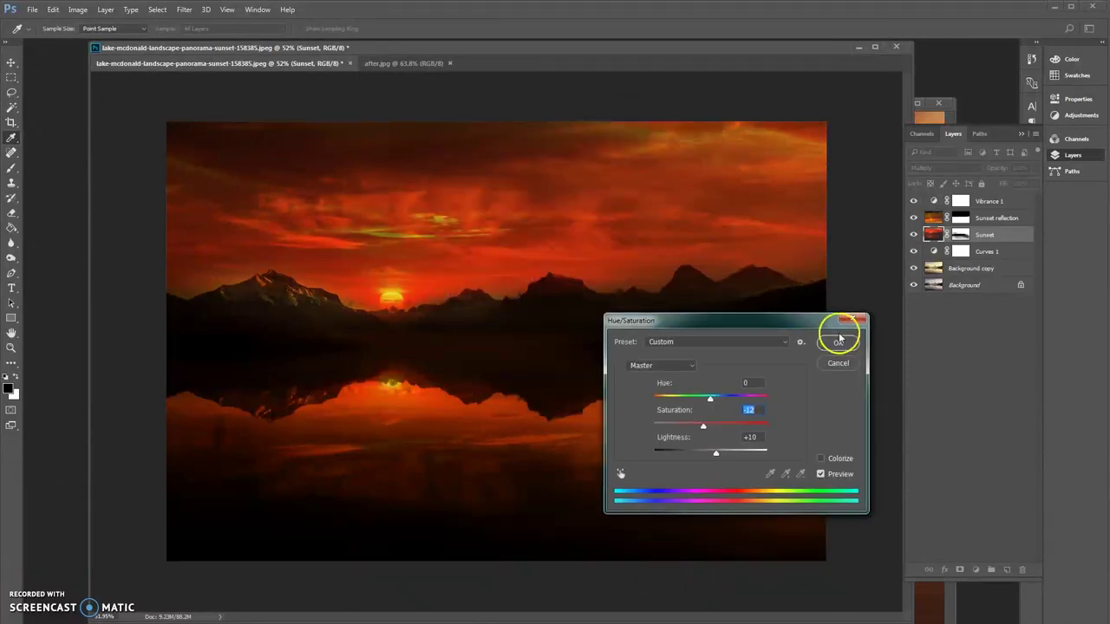
{"action": "left_click", "coordinate": [838, 343]}
Enlarge the brush to 600 px and paint black at 20% opacity on the Sunset reflection layer around the reflected sun
{"action": "key", "text": "b"}
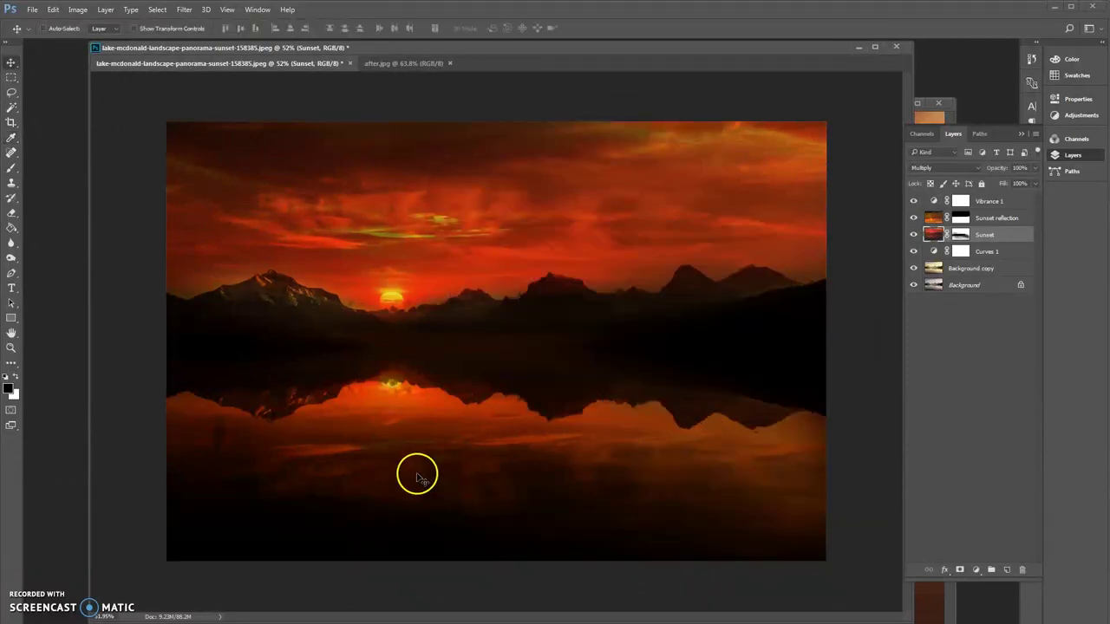
{"action": "key", "text": "alt+bracketright"}
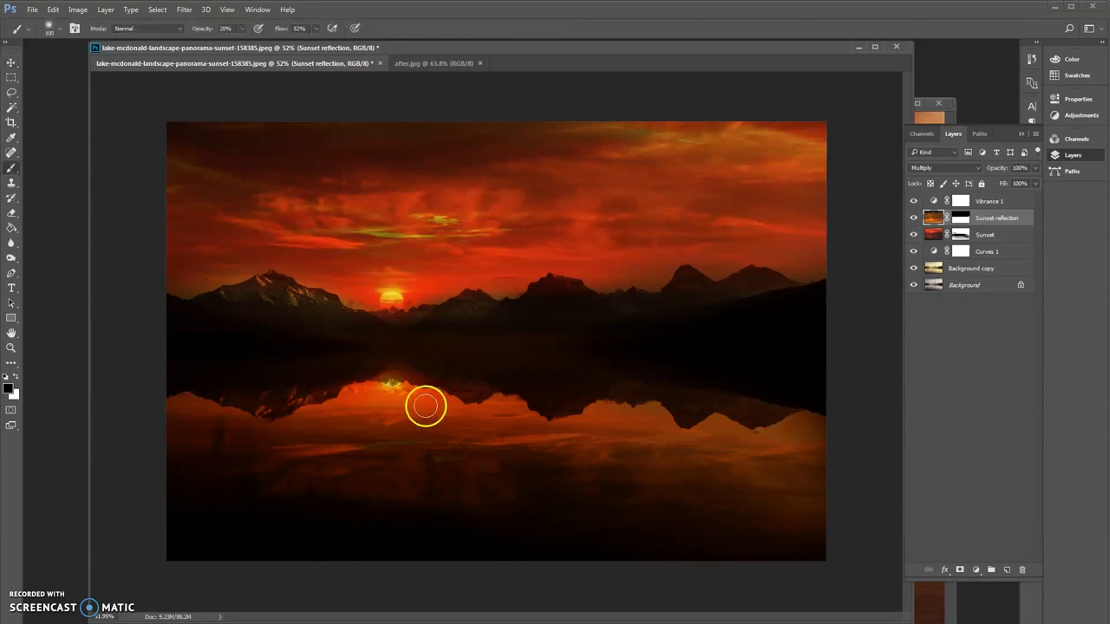
{"action": "key", "text": "bracketright"}
{"action": "key", "text": "bracketright"}
{"action": "key", "text": "bracketright"}
{"action": "key", "text": "bracketright"}
{"action": "key", "text": "bracketright"}
{"action": "key", "text": "bracketright"}
{"action": "key", "text": "bracketright"}
{"action": "key", "text": "bracketright"}
{"action": "key", "text": "bracketright"}
{"action": "key", "text": "bracketright"}
{"action": "mouse_move", "coordinate": [381, 434]}
{"action": "left_mouse_down"}
{"action": "mouse_move", "coordinate": [245, 423]}
{"action": "mouse_move", "coordinate": [835, 452]}
{"action": "mouse_move", "coordinate": [514, 440]}
{"action": "mouse_move", "coordinate": [259, 456]}
{"action": "mouse_move", "coordinate": [454, 397]}
{"action": "mouse_move", "coordinate": [393, 390]}
{"action": "left_mouse_up"}
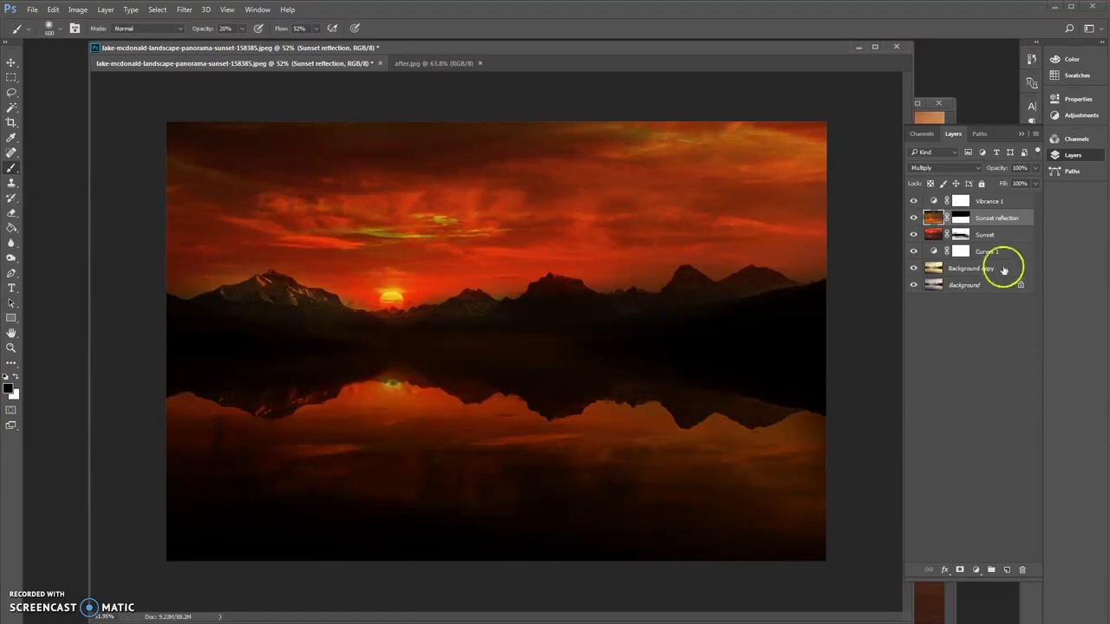
Paint black on the Sunset reflection layer's mask to brighten the lake and the mountain reflections
{"action": "left_click", "coordinate": [932, 236]}
{"action": "left_click", "coordinate": [960, 218]}
{"action": "mouse_move", "coordinate": [194, 389]}
{"action": "left_mouse_down"}
{"action": "mouse_move", "coordinate": [437, 367]}
{"action": "mouse_move", "coordinate": [642, 440]}
{"action": "mouse_move", "coordinate": [231, 391]}
{"action": "mouse_move", "coordinate": [721, 399]}
{"action": "mouse_move", "coordinate": [391, 399]}
{"action": "mouse_move", "coordinate": [330, 413]}
{"action": "mouse_move", "coordinate": [286, 322]}
{"action": "mouse_move", "coordinate": [778, 456]}
{"action": "mouse_move", "coordinate": [322, 425]}
{"action": "mouse_move", "coordinate": [744, 248]}
{"action": "left_mouse_up"}
{"action": "key", "text": "1"}
{"action": "key", "text": "v"}
{"action": "scroll", "coordinate": [308, 496], "scroll_direction": "down", "scroll_amount": 1}
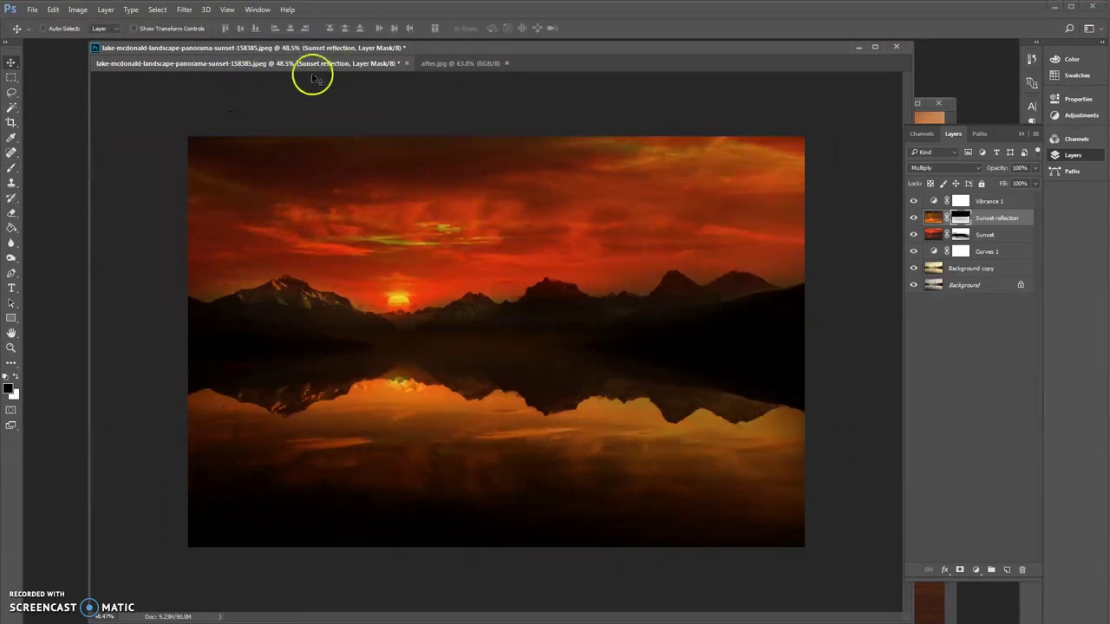
Compare the composite with after.jpg, floating the composite in its own window and fitting it on screen
{"action": "left_click", "coordinate": [461, 64]}
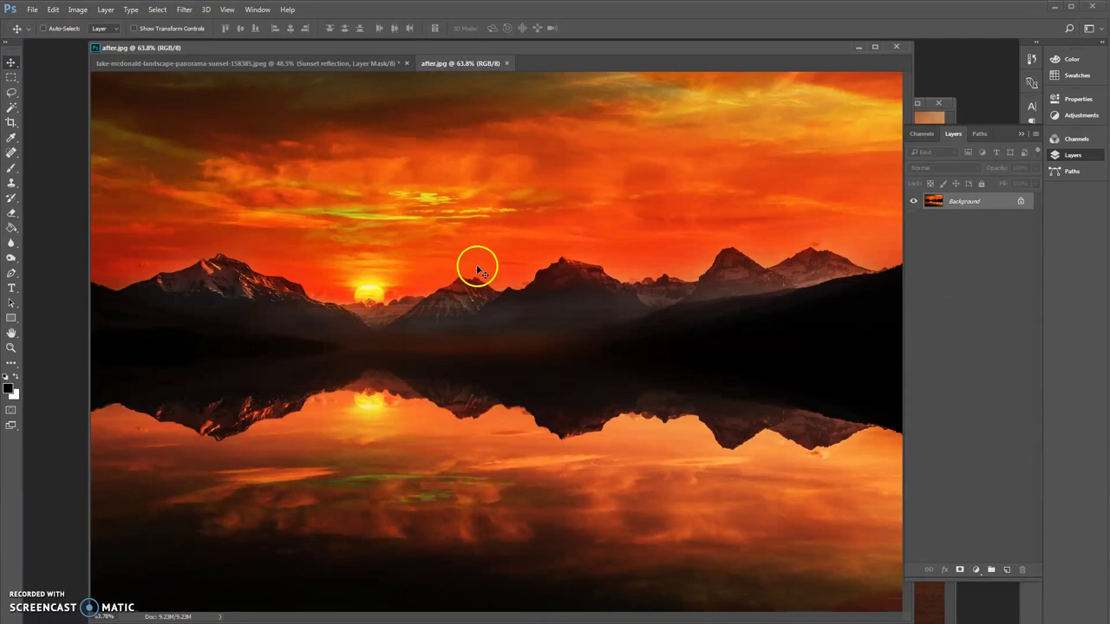
{"action": "left_click_drag", "start_coordinate": [335, 63], "coordinate": [364, 120]}
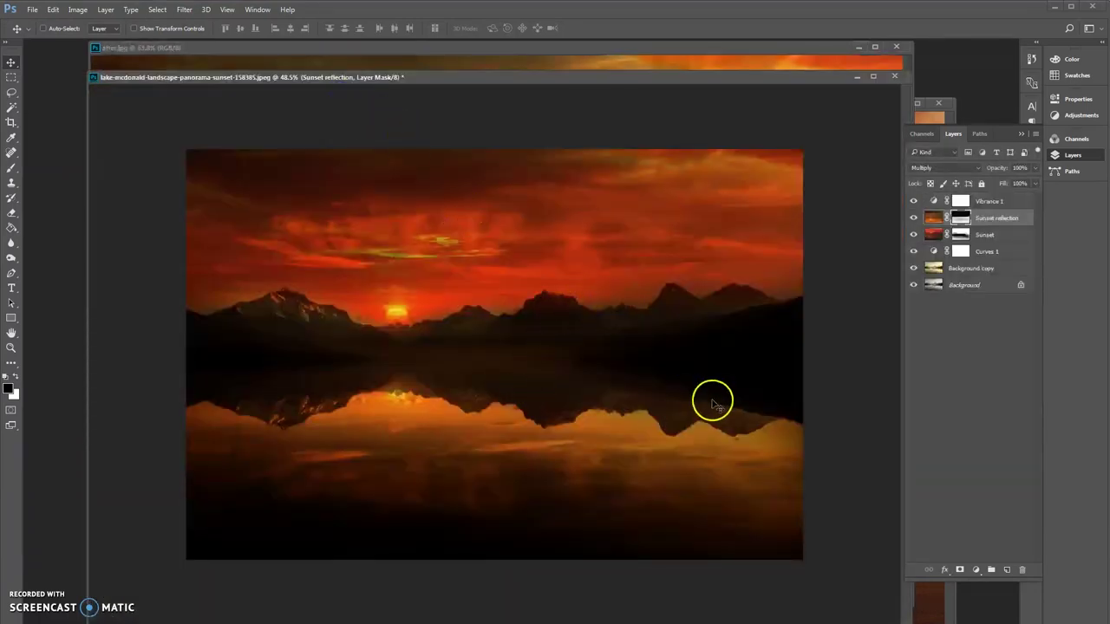
{"action": "right_click", "coordinate": [484, 389]}
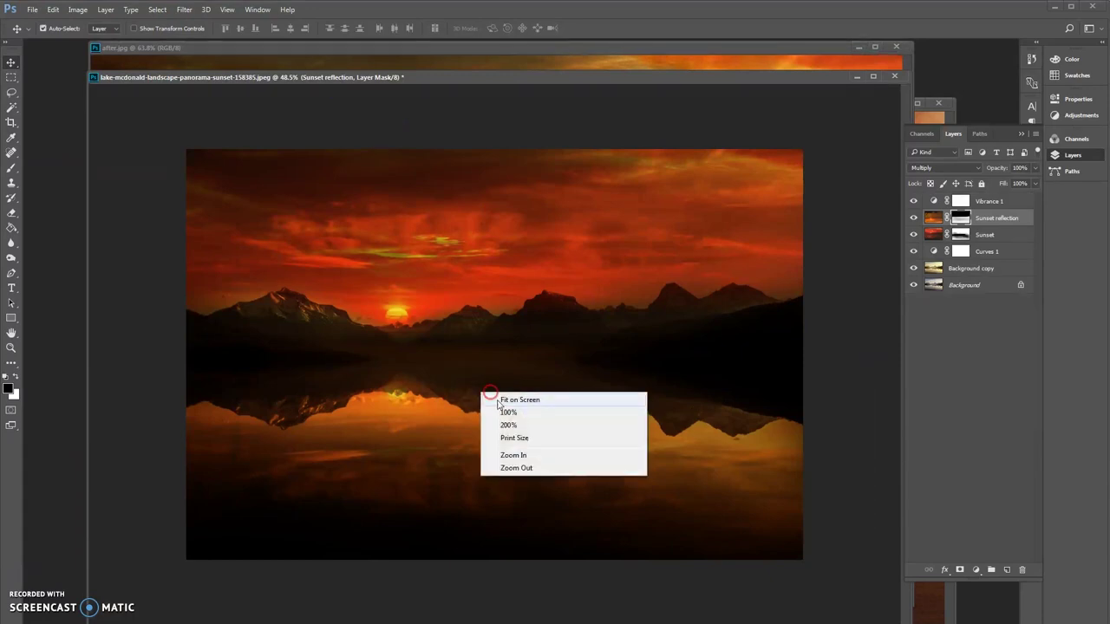
{"action": "left_click", "coordinate": [512, 397]}
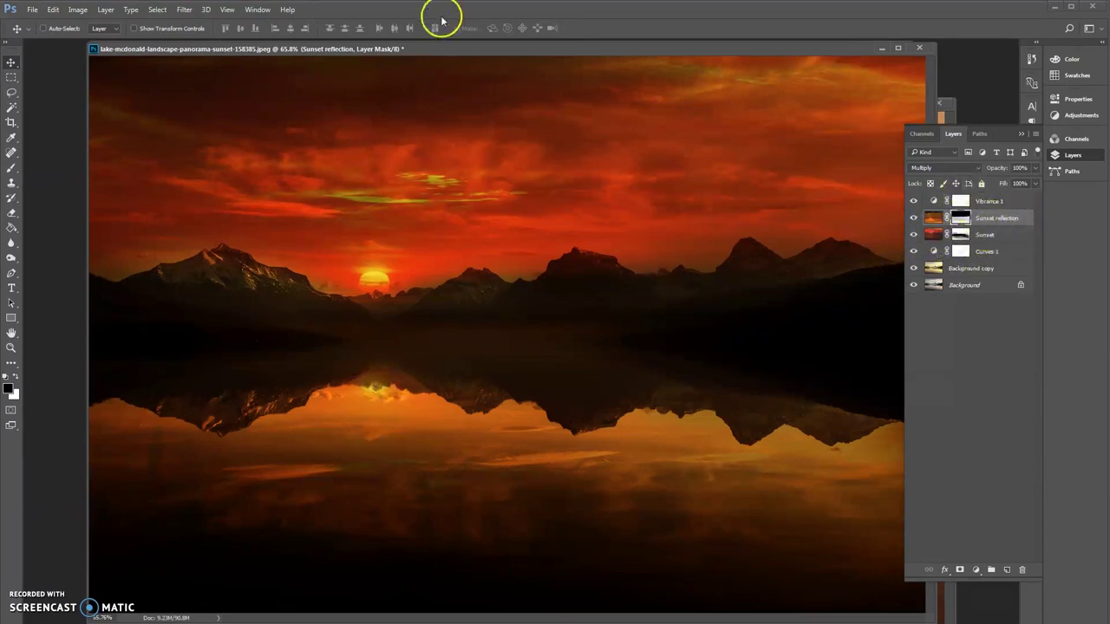
{"action": "left_click_drag", "start_coordinate": [449, 53], "coordinate": [419, 70]}
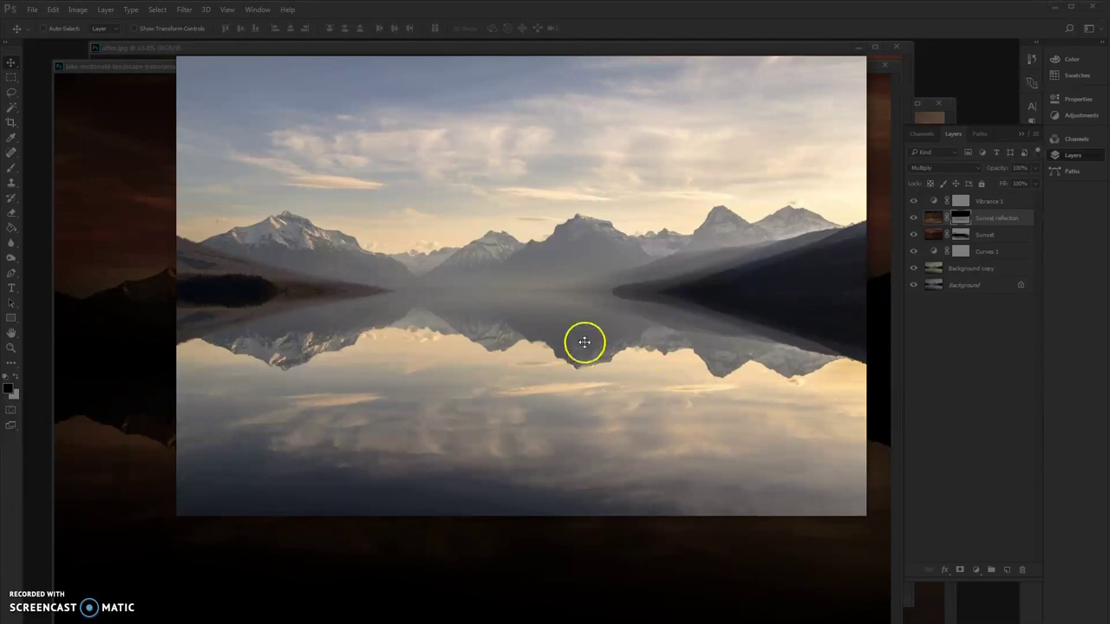
Compare the composite side by side with the original Lake McDonald photo in Picasa Photo Viewer, and close the viewer
{"action": "left_click_drag", "start_coordinate": [585, 342], "coordinate": [539, 388]}
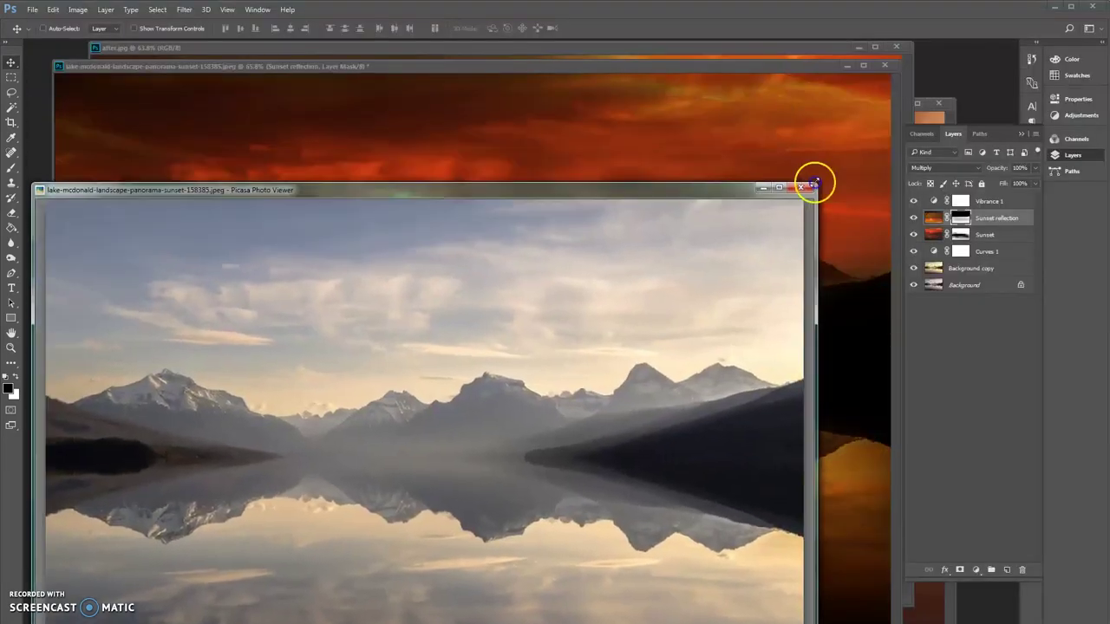
{"action": "left_click", "coordinate": [813, 182]}
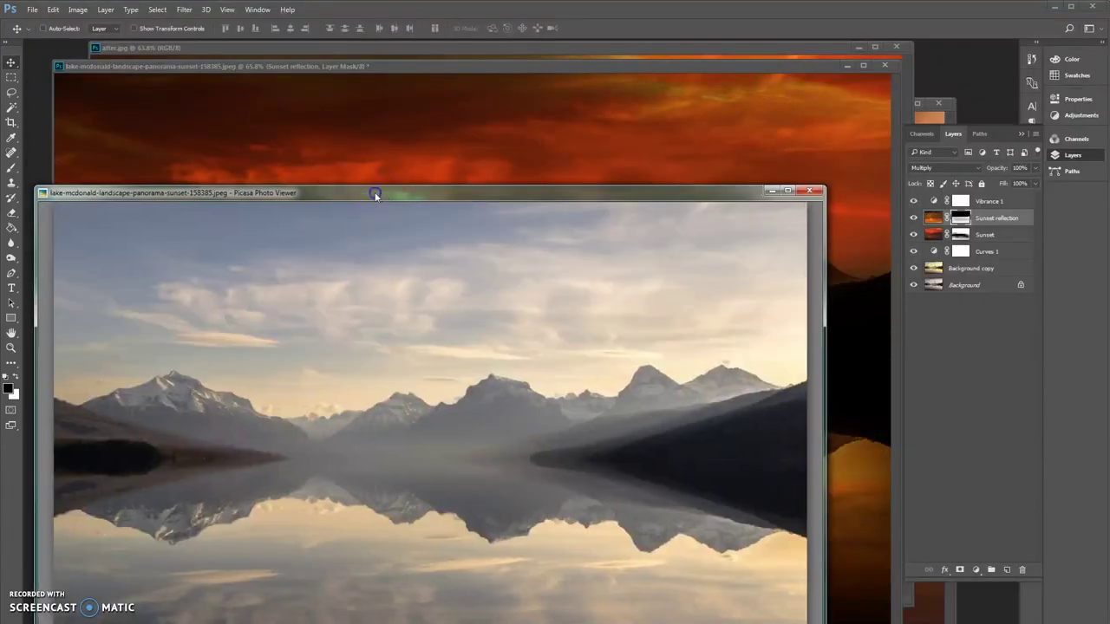
{"action": "left_click_drag", "start_coordinate": [375, 192], "coordinate": [823, 77]}
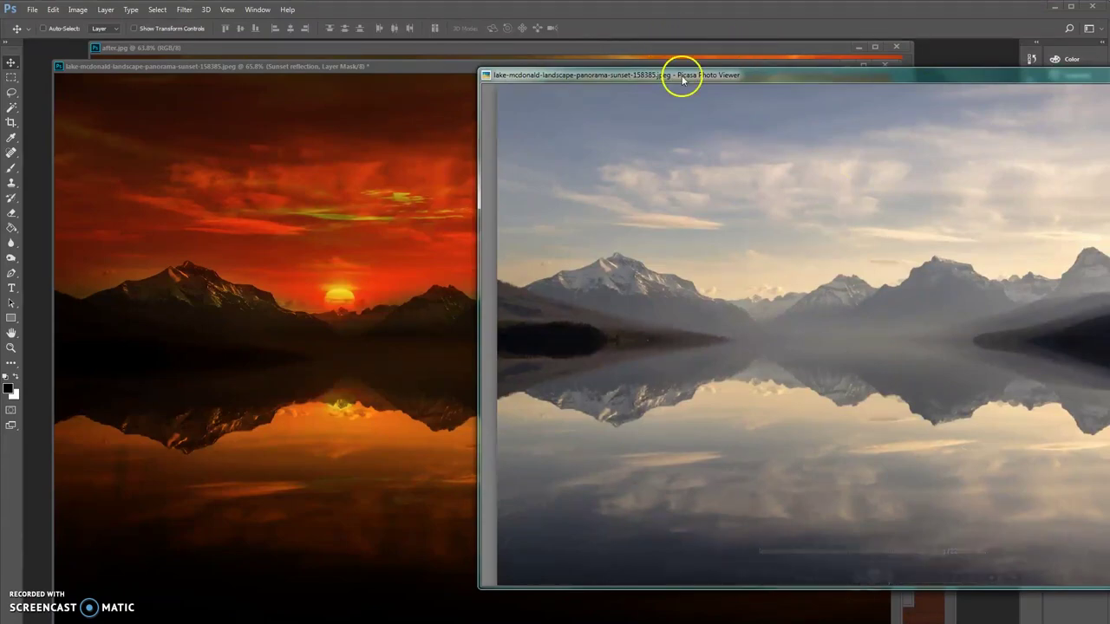
{"action": "left_click_drag", "start_coordinate": [664, 72], "coordinate": [319, 102]}
{"action": "left_click", "coordinate": [870, 97]}
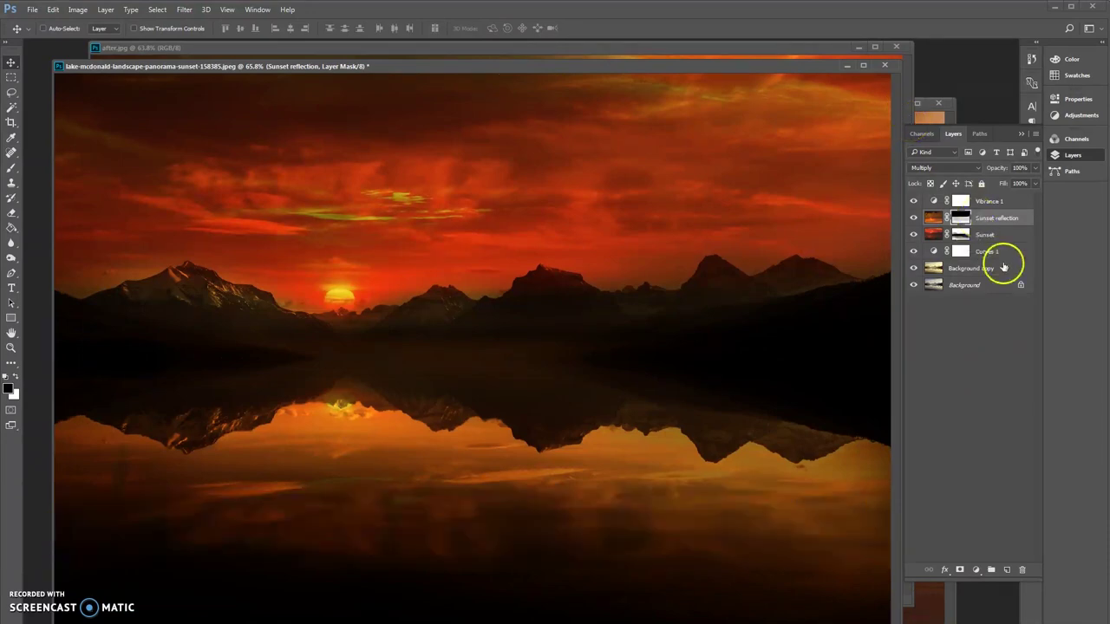
{"action": "left_click", "coordinate": [931, 168]}
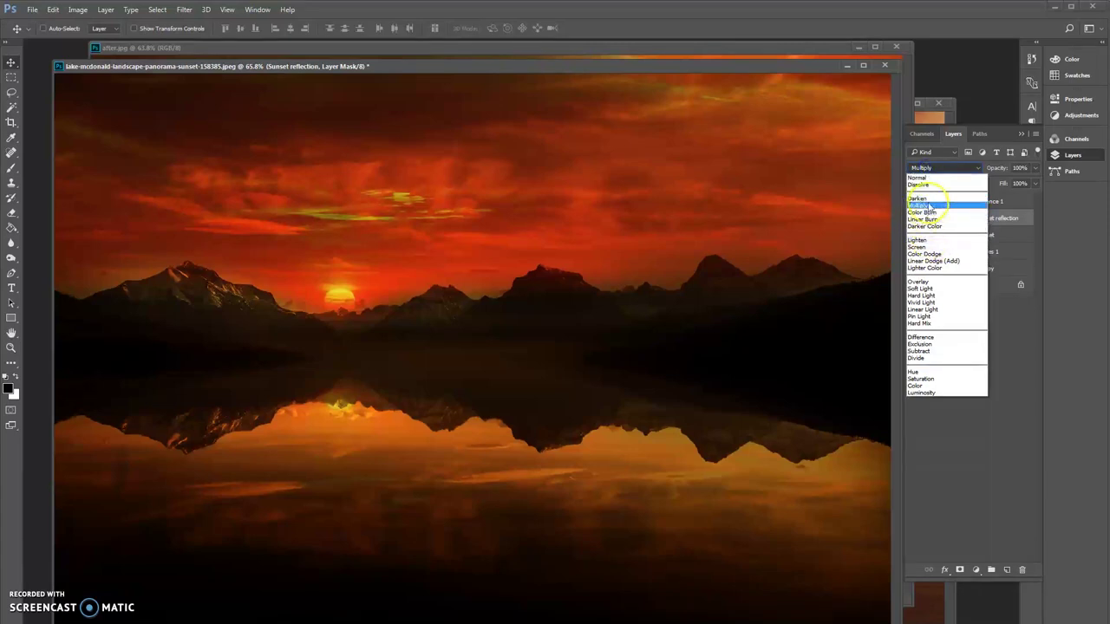
{"action": "left_click", "coordinate": [948, 169]}
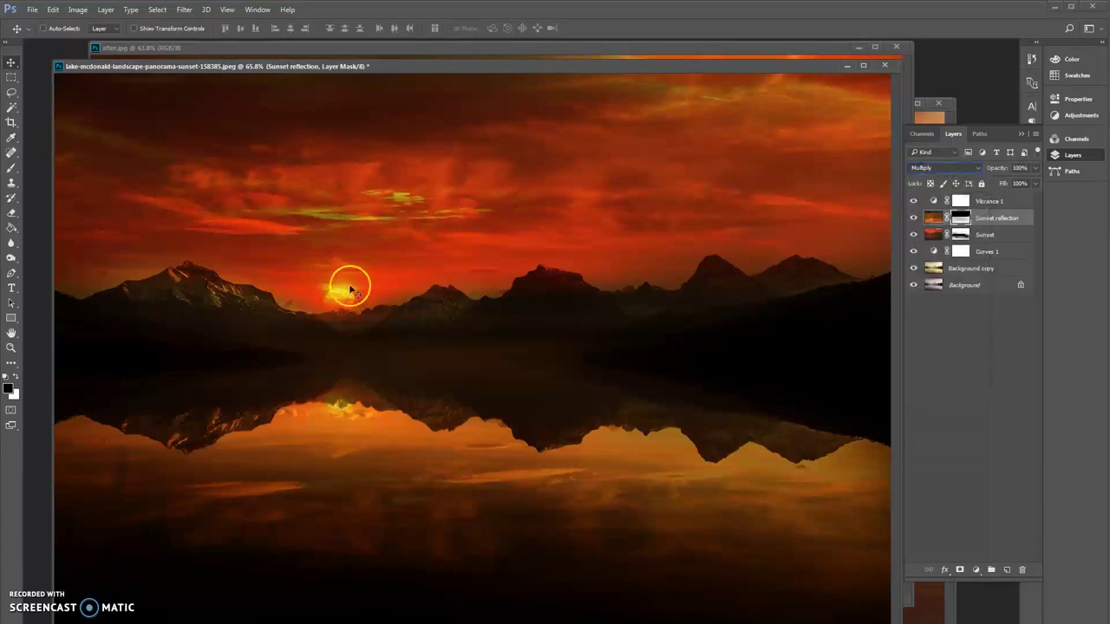